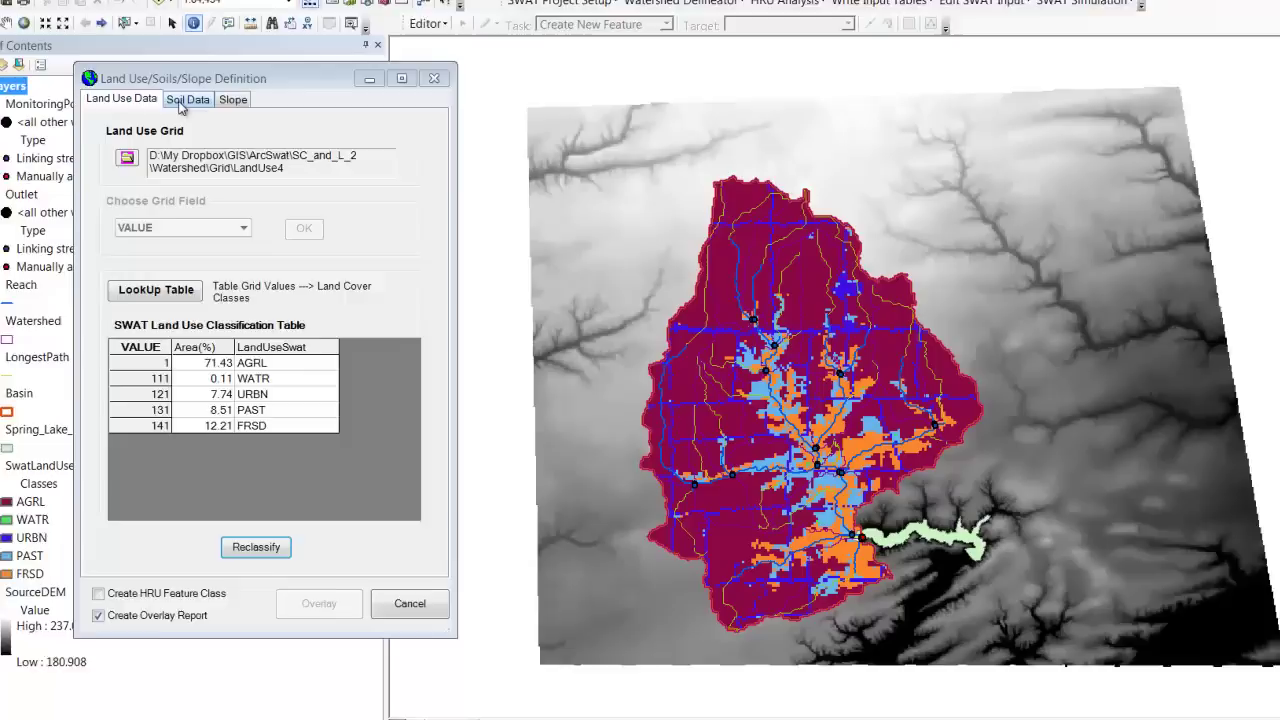
Step: Show the Soil Data tab of the Land Use/Soils/Slope Definition dialog
{"action": "left_click", "coordinate": [193, 136]}
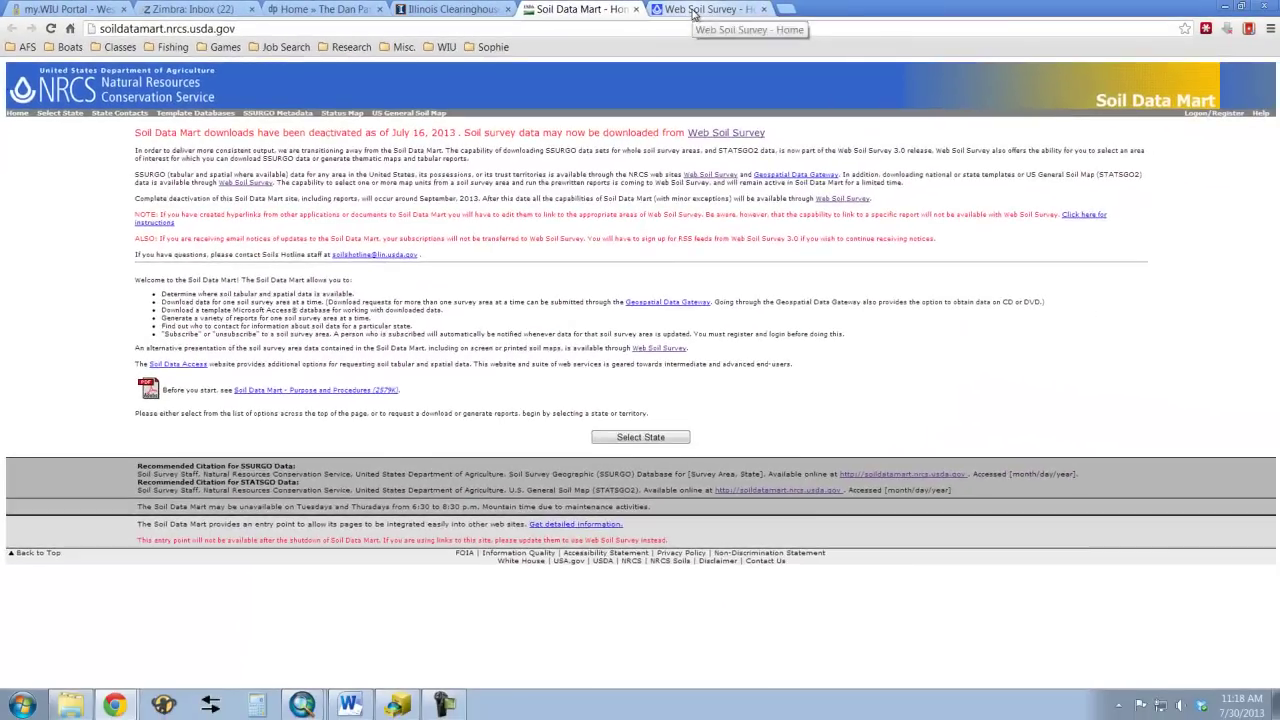
Step: View the Web Soil Survey home page, then return to the ArcSWAT Land Use/Soils/Slope Definition dialog
{"action": "left_click", "coordinate": [1137, 16]}
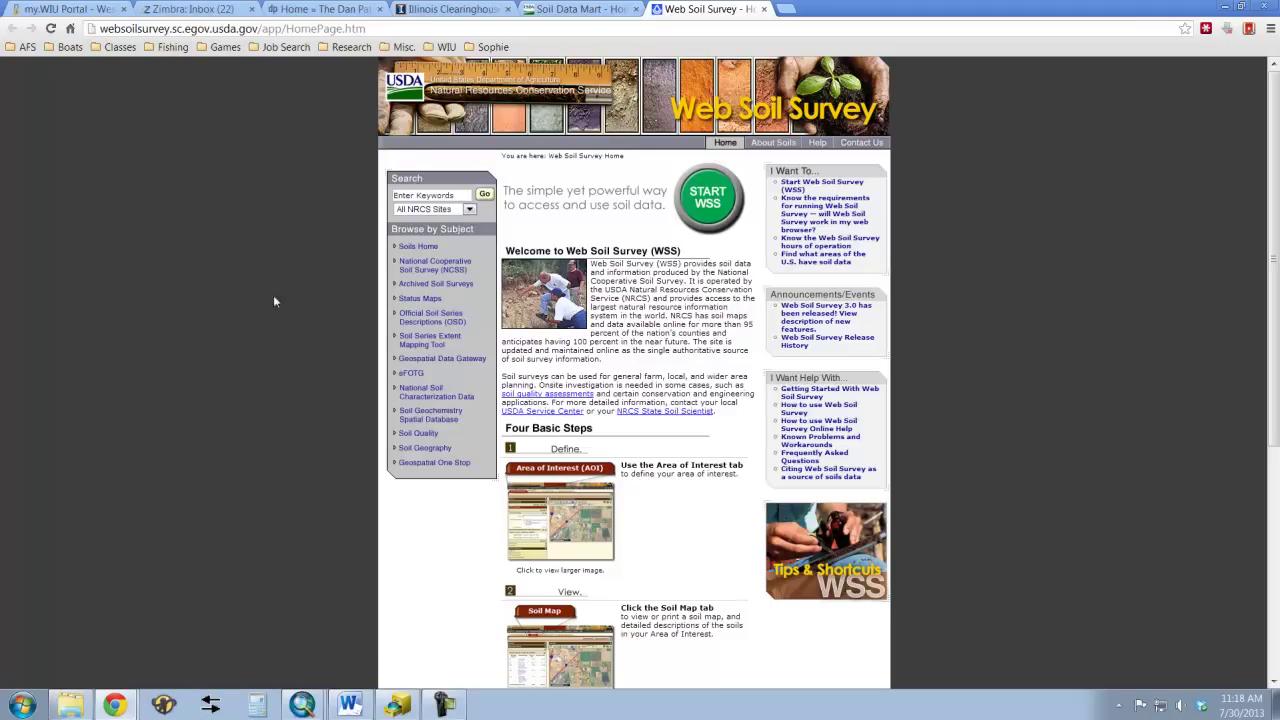
{"action": "mouse_move", "coordinate": [301, 705]}
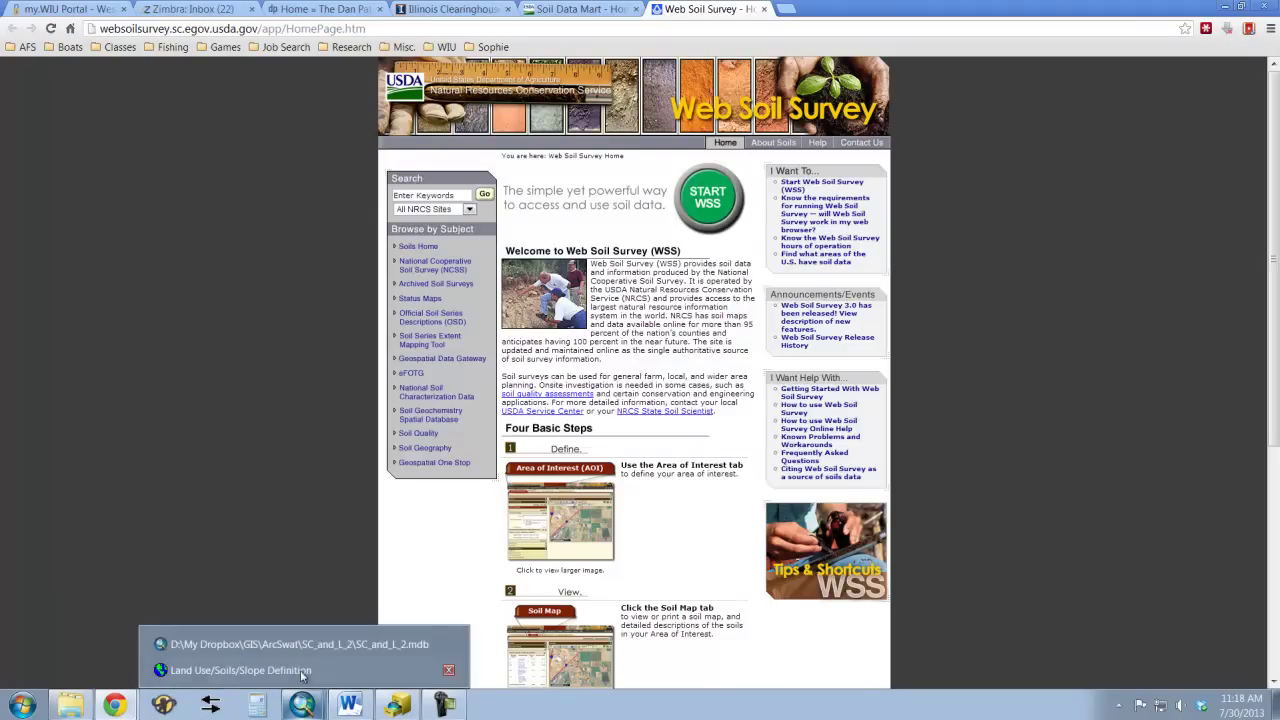
{"action": "left_click", "coordinate": [234, 694]}
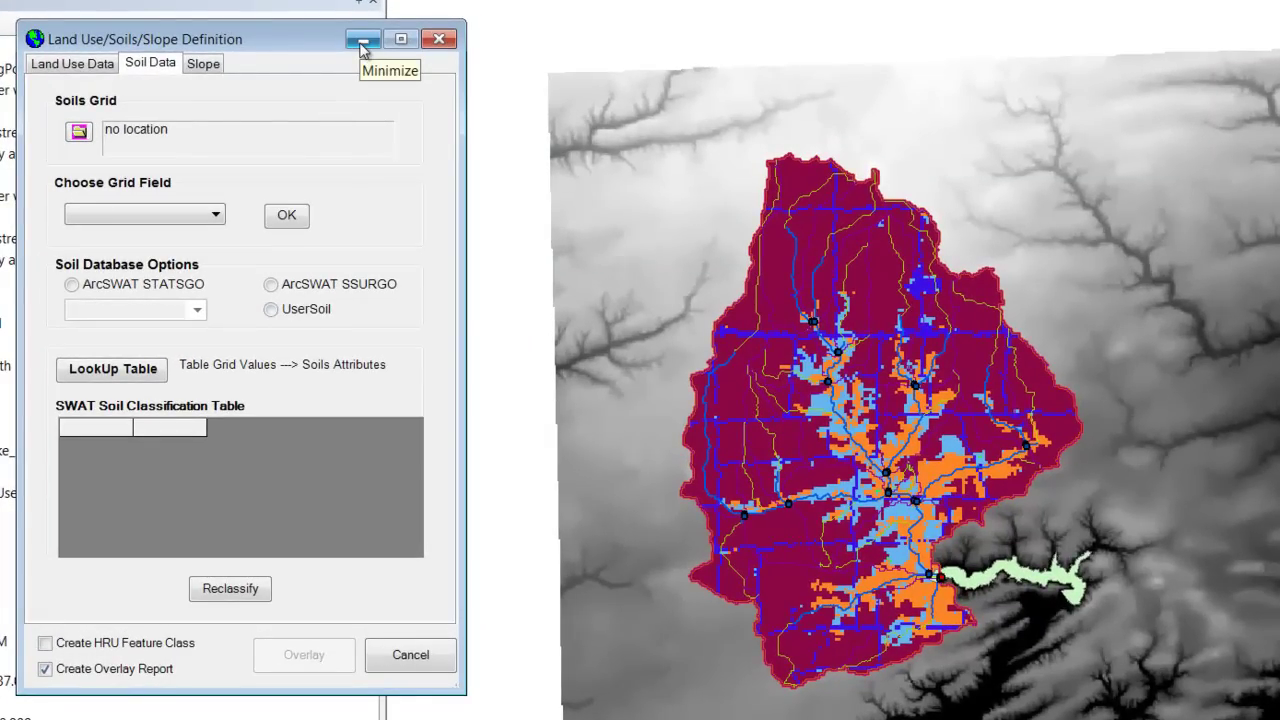
Step: Add the soilmu_a_il109.shp soil polygons to the map as a layer
{"action": "left_click", "coordinate": [362, 46]}
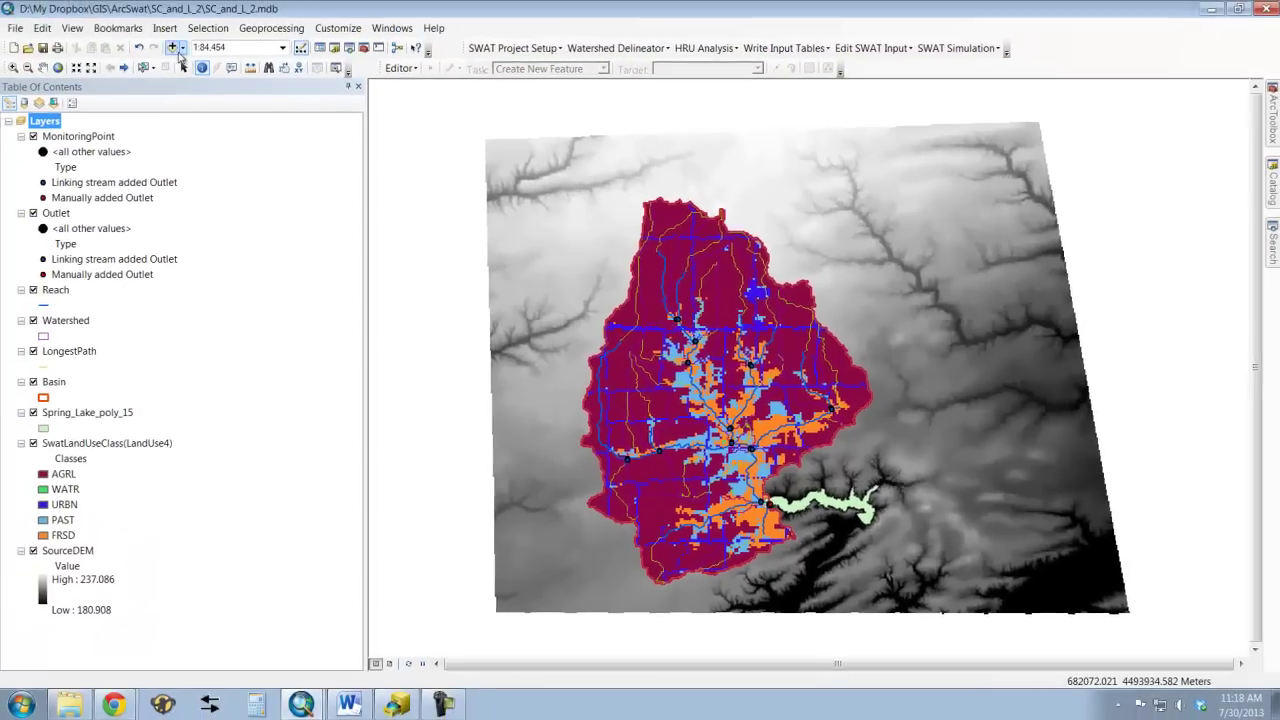
{"action": "left_click", "coordinate": [178, 50]}
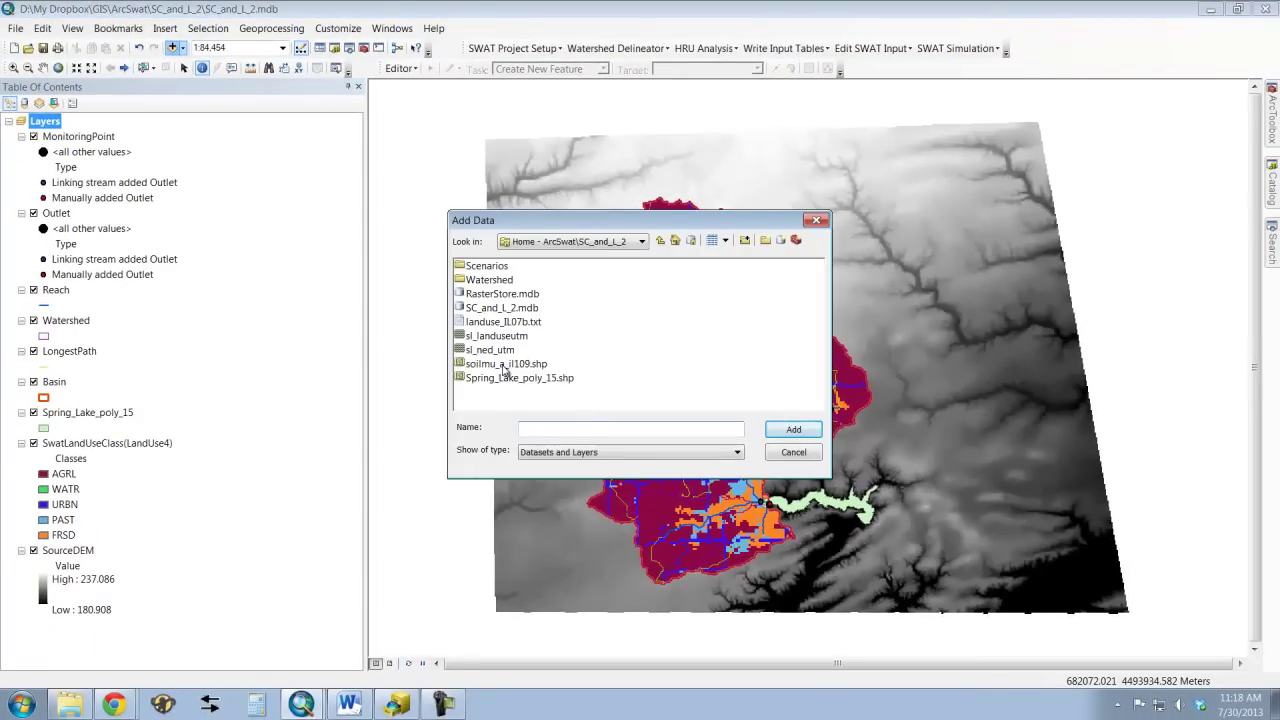
{"action": "left_click", "coordinate": [505, 365]}
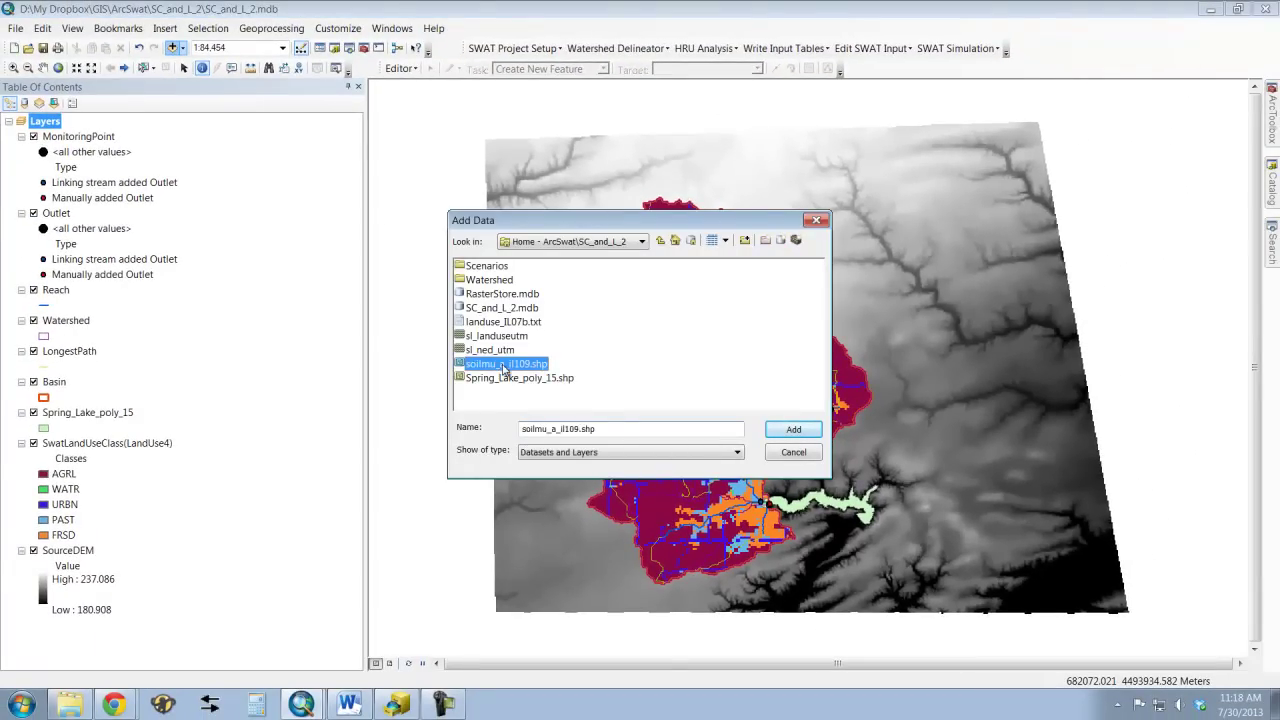
{"action": "left_click", "coordinate": [794, 430]}
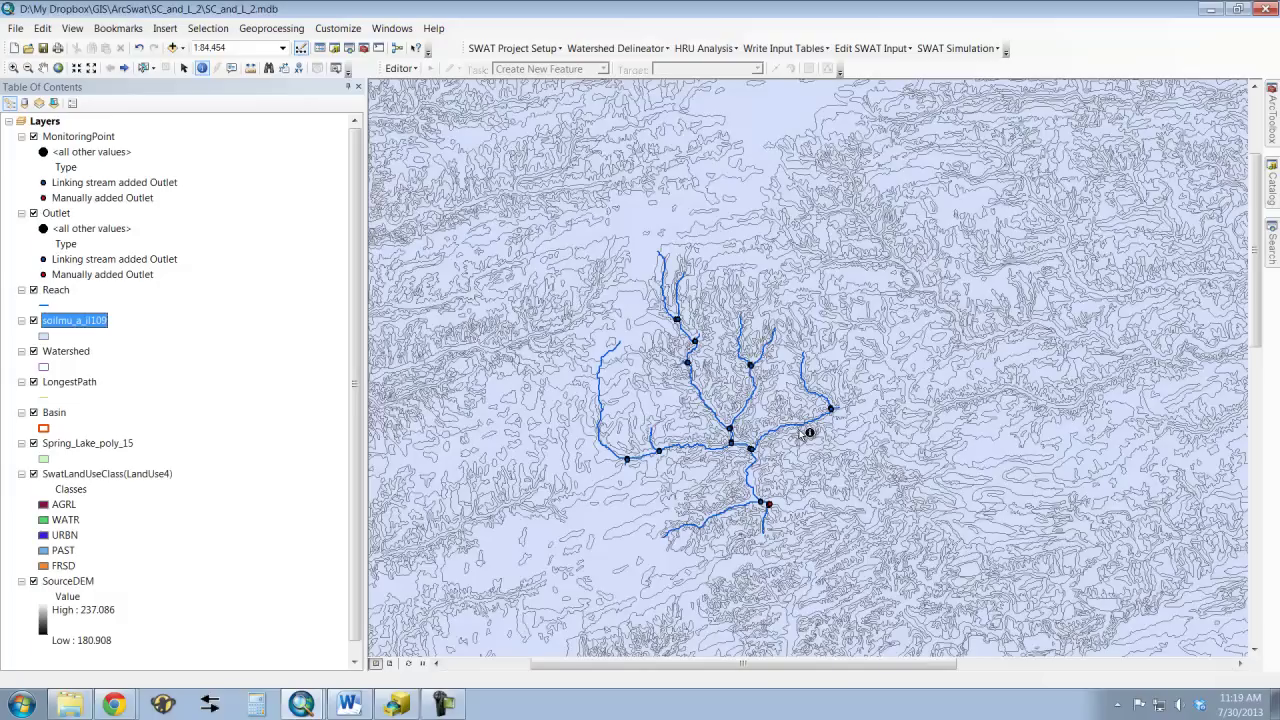
{"action": "right_click", "coordinate": [84, 320]}
{"action": "left_click", "coordinate": [145, 400]}
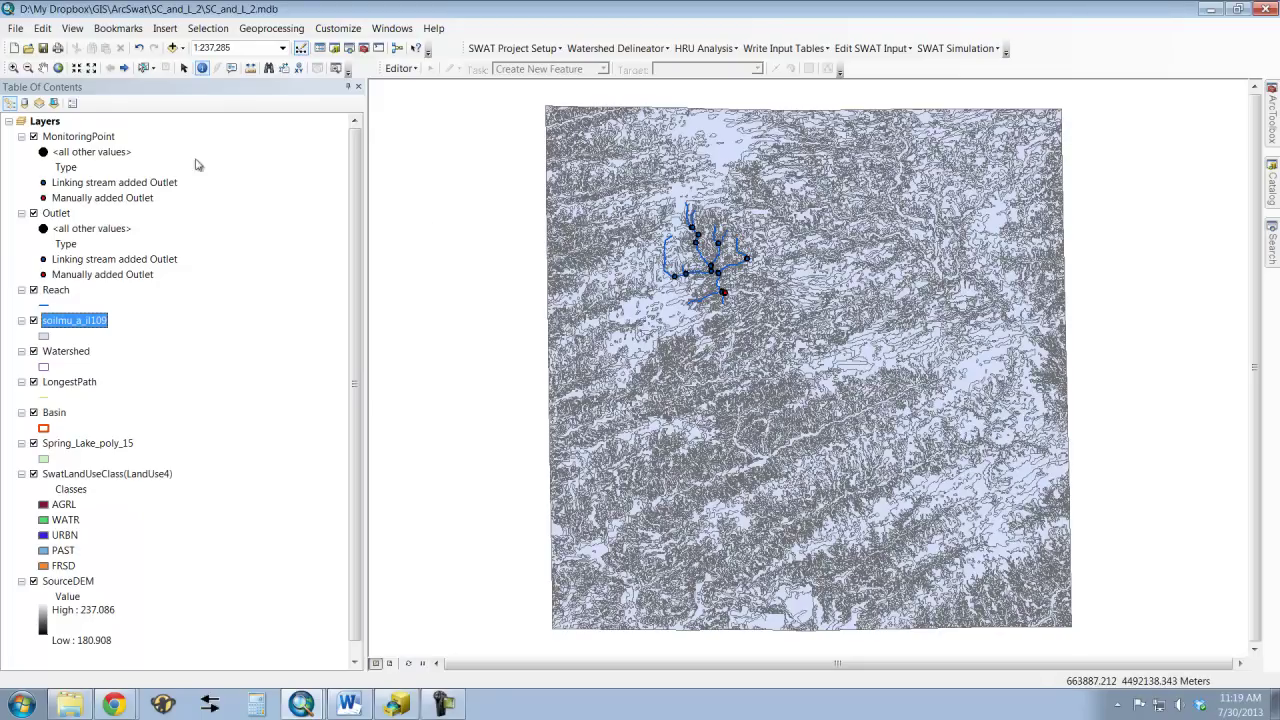
{"action": "left_click", "coordinate": [13, 67]}
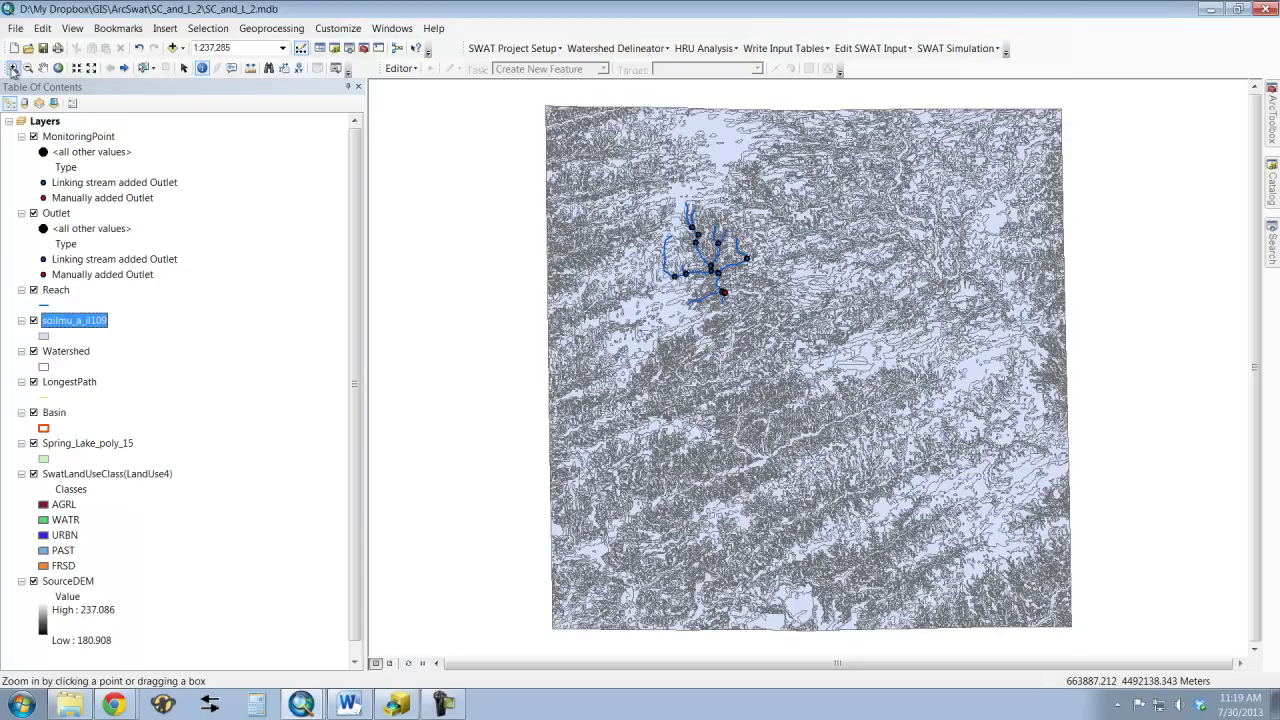
{"action": "left_click_drag", "start_coordinate": [686, 320], "coordinate": [700, 344]}
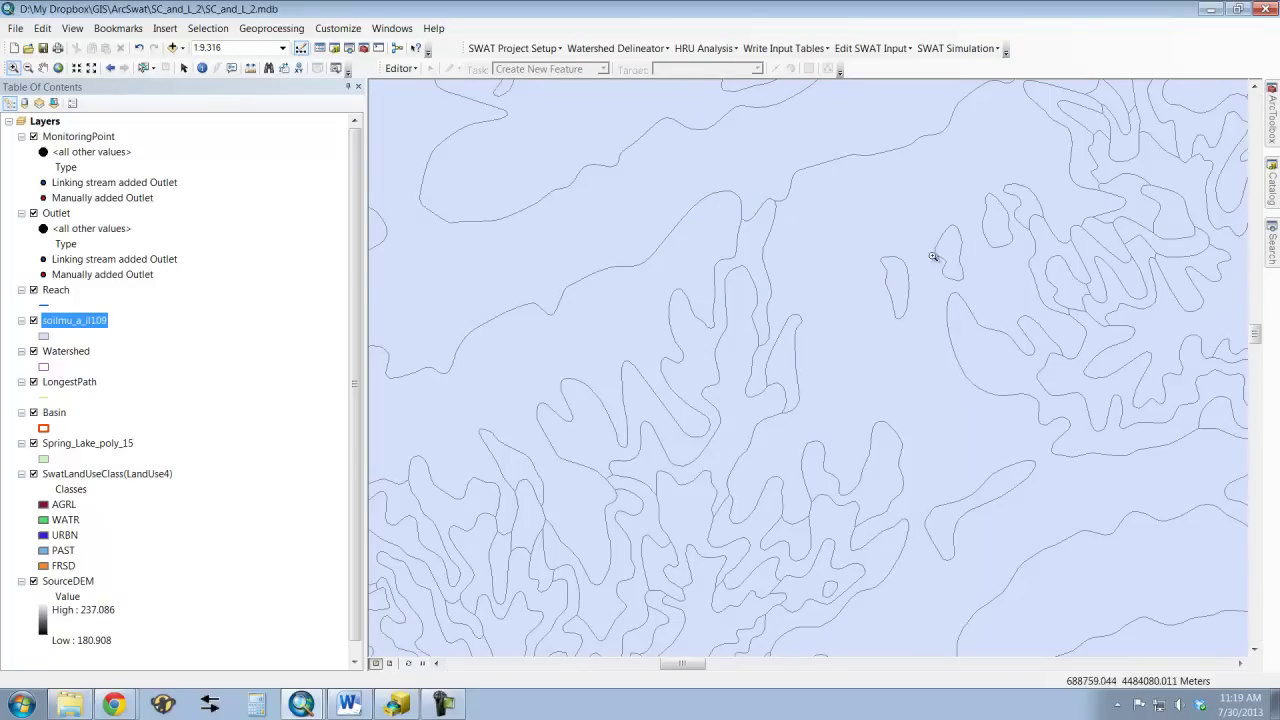
{"action": "left_click", "coordinate": [201, 67]}
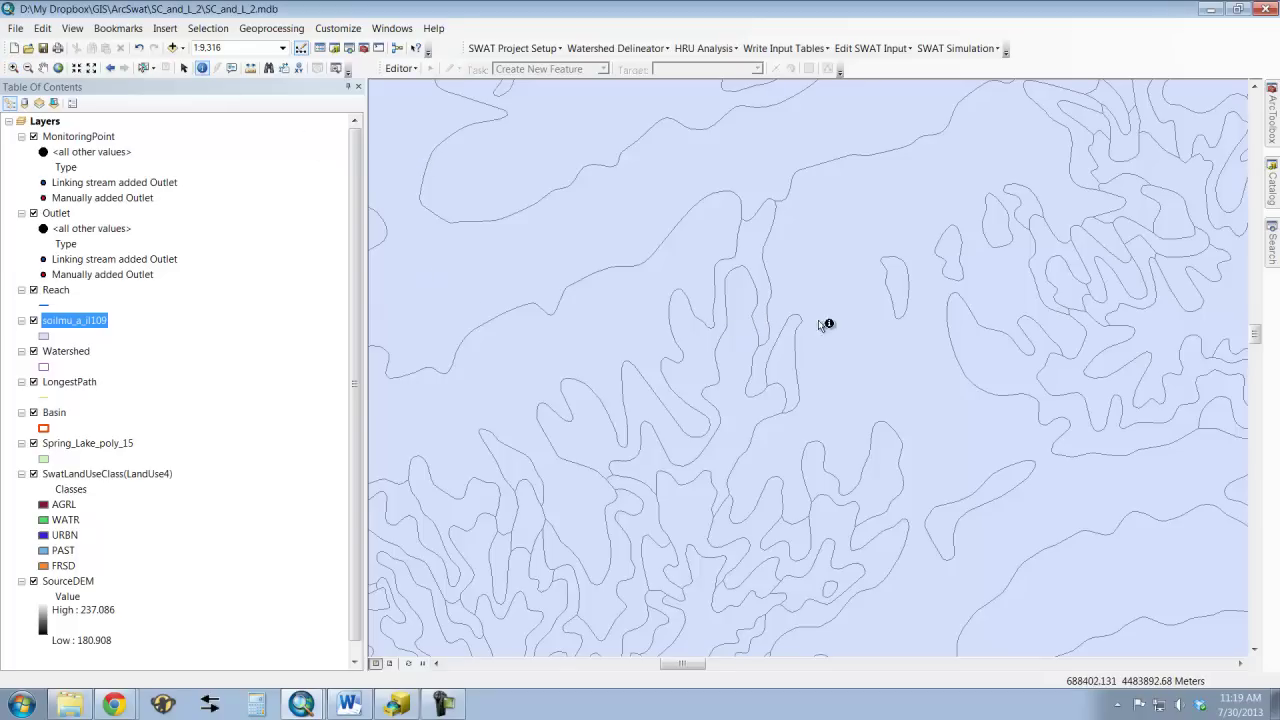
{"action": "left_click", "coordinate": [901, 295]}
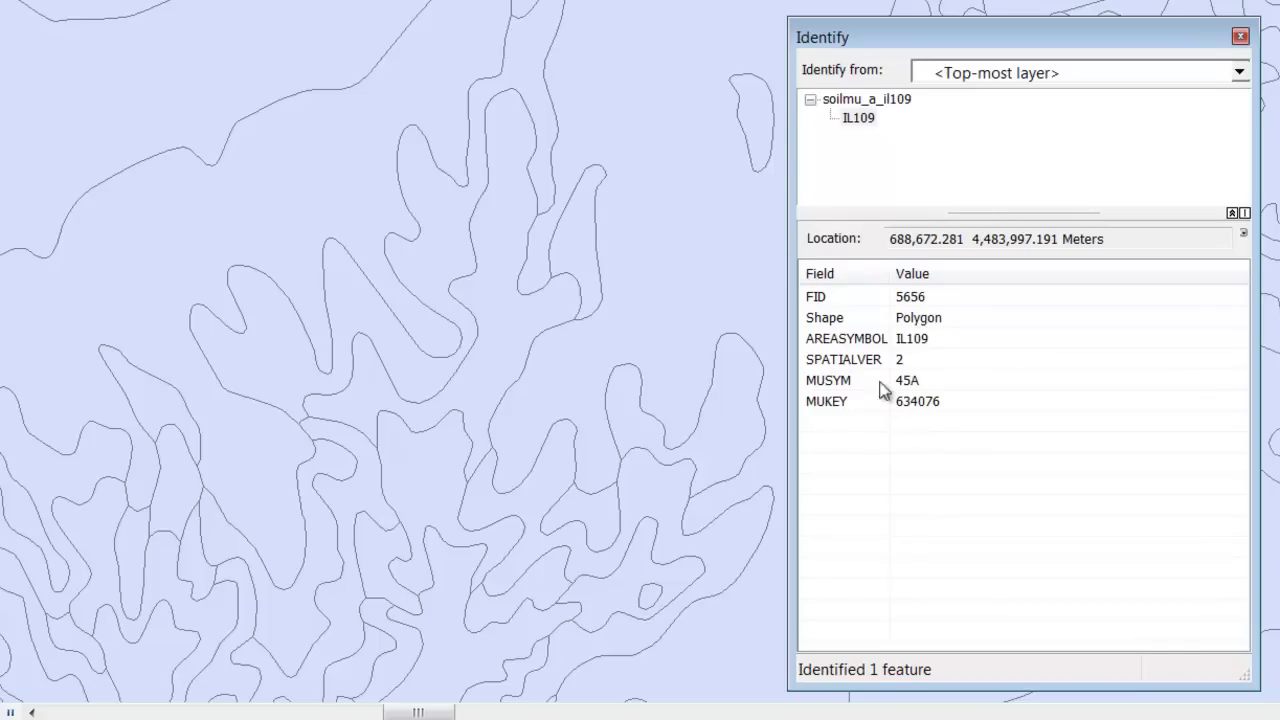
{"action": "left_click", "coordinate": [708, 211]}
{"action": "left_click", "coordinate": [1240, 37]}
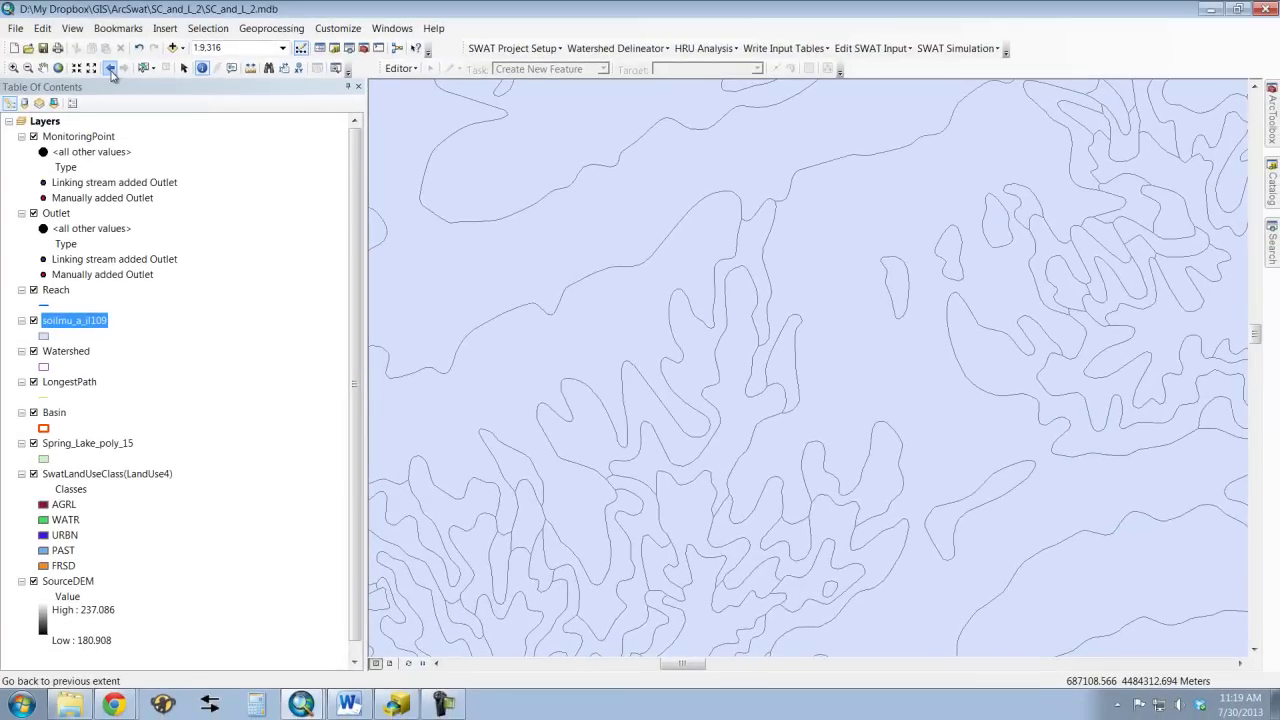
{"action": "left_click", "coordinate": [111, 68]}
{"action": "left_click", "coordinate": [111, 68]}
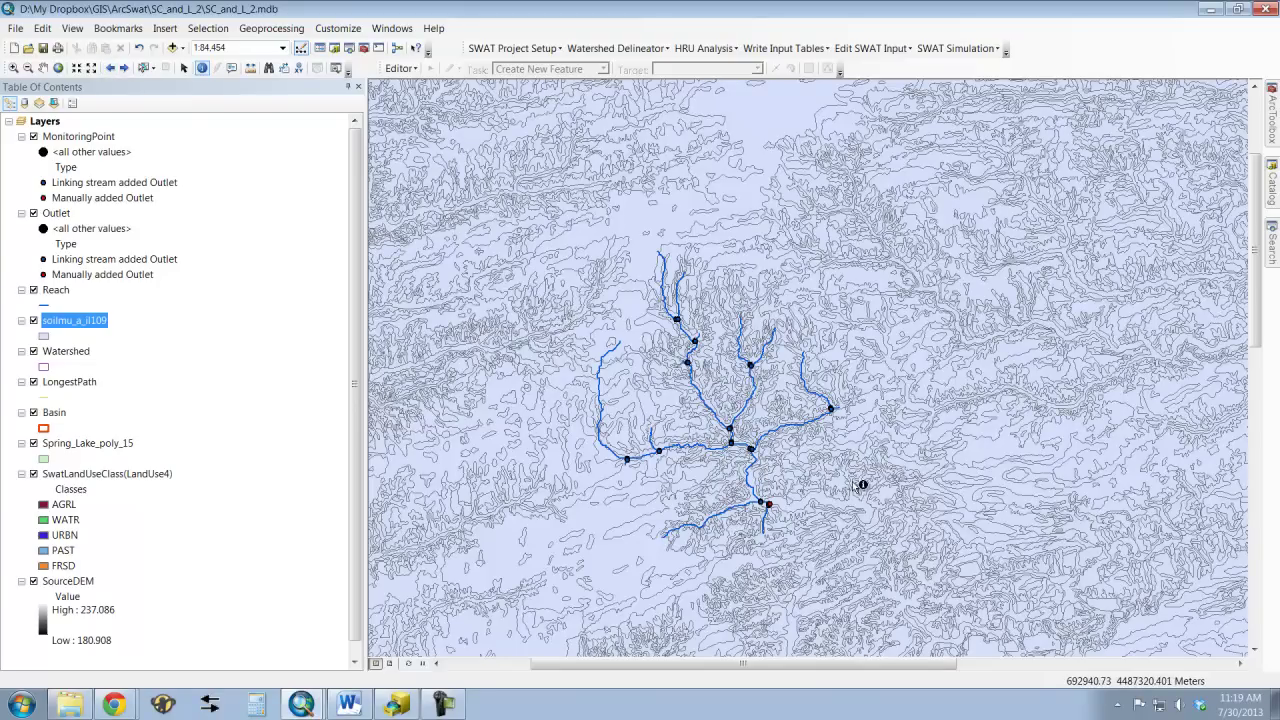
Step: Remove the soil layer from the map and return to the Land Use/Soils/Slope Definition dialog
{"action": "right_click", "coordinate": [84, 322]}
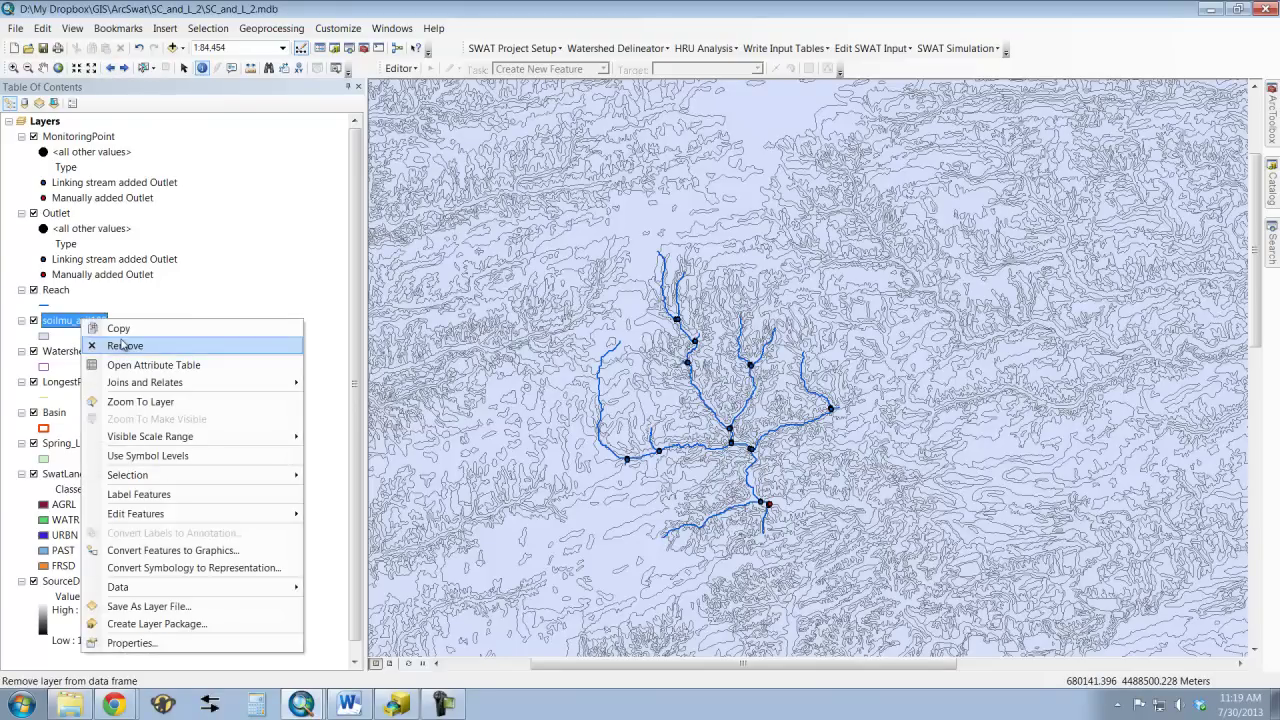
{"action": "left_click", "coordinate": [122, 345]}
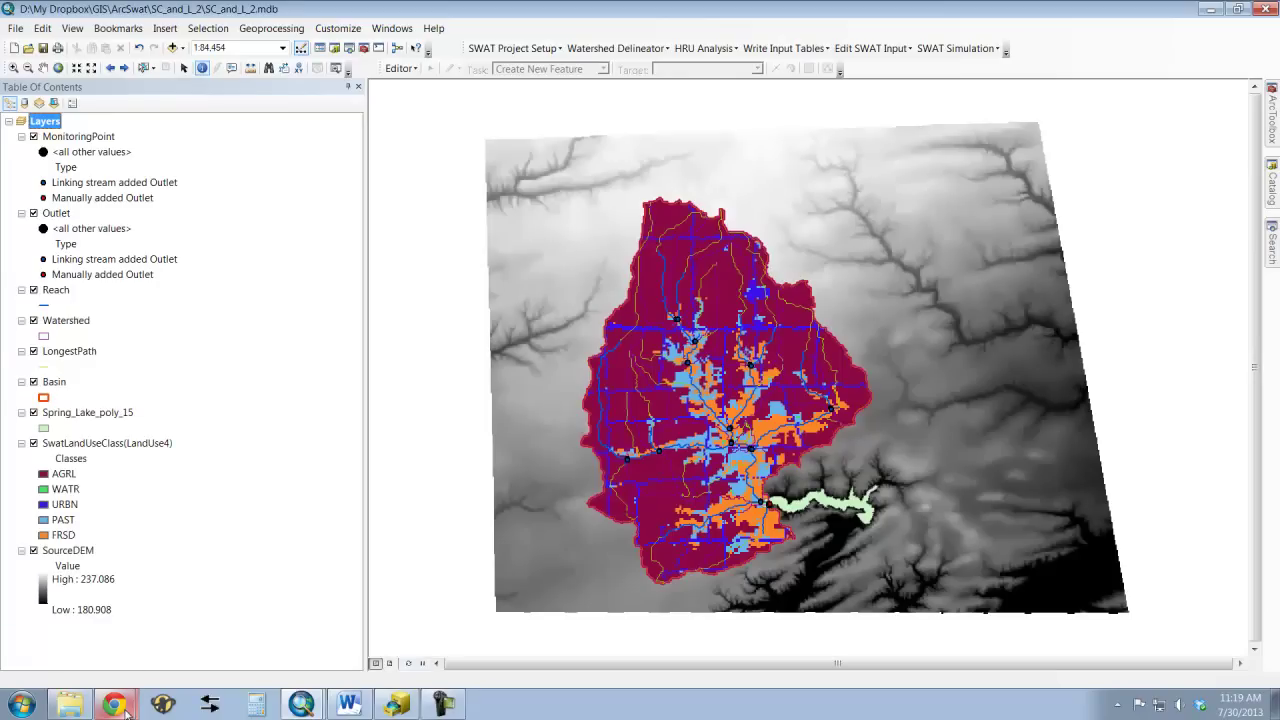
{"action": "mouse_move", "coordinate": [127, 688]}
{"action": "mouse_move", "coordinate": [302, 702]}
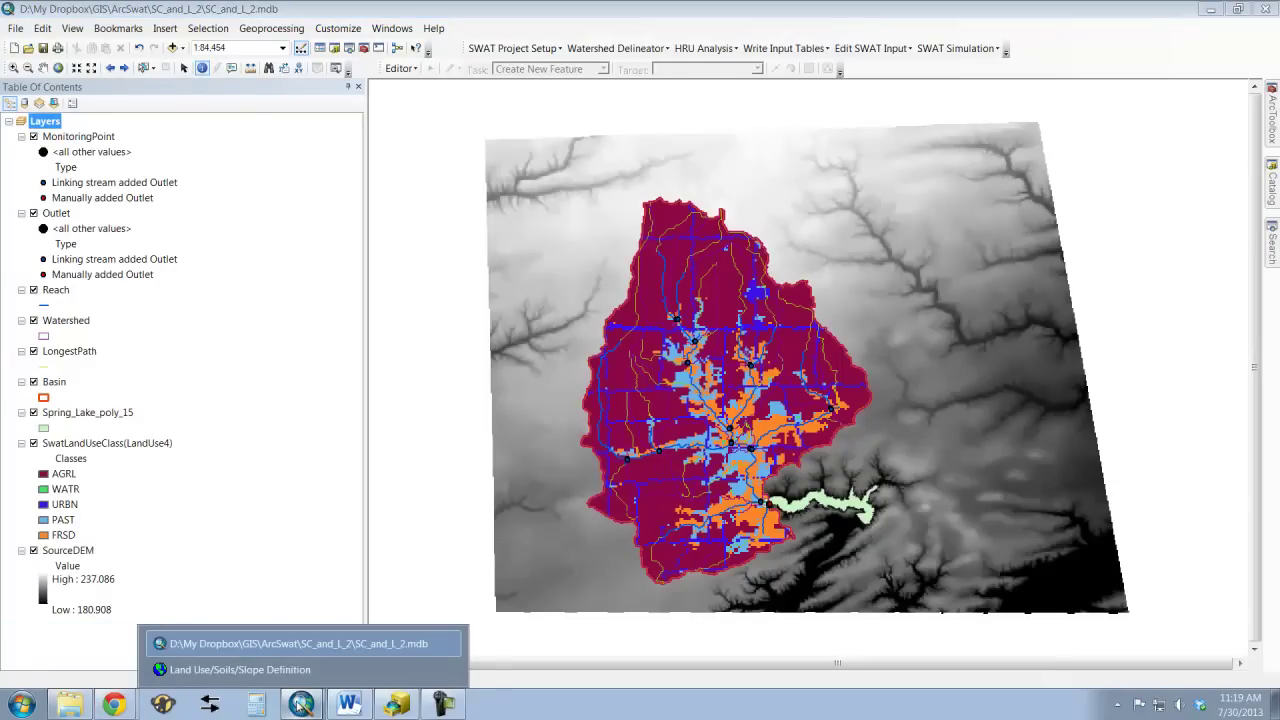
{"action": "left_click", "coordinate": [297, 670]}
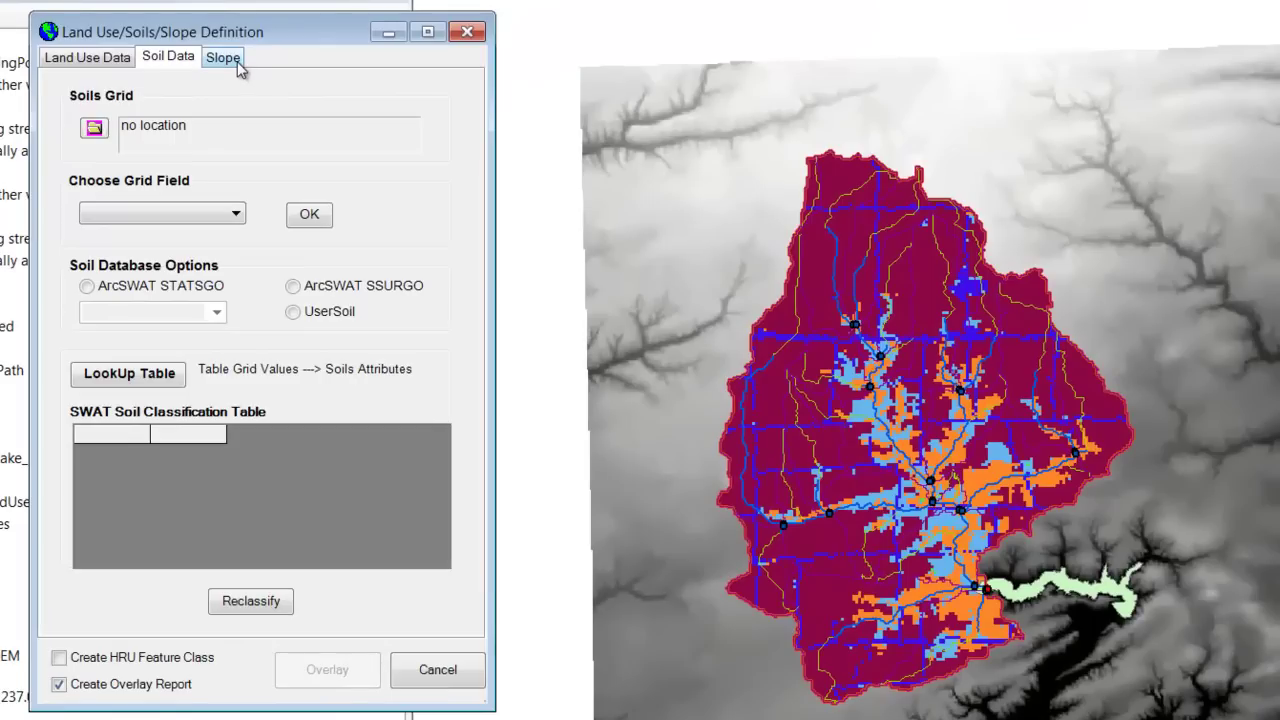
Step: Load soilmu_a_il109.shp from disk as already-projected polygon soils data
{"action": "left_click", "coordinate": [97, 133]}
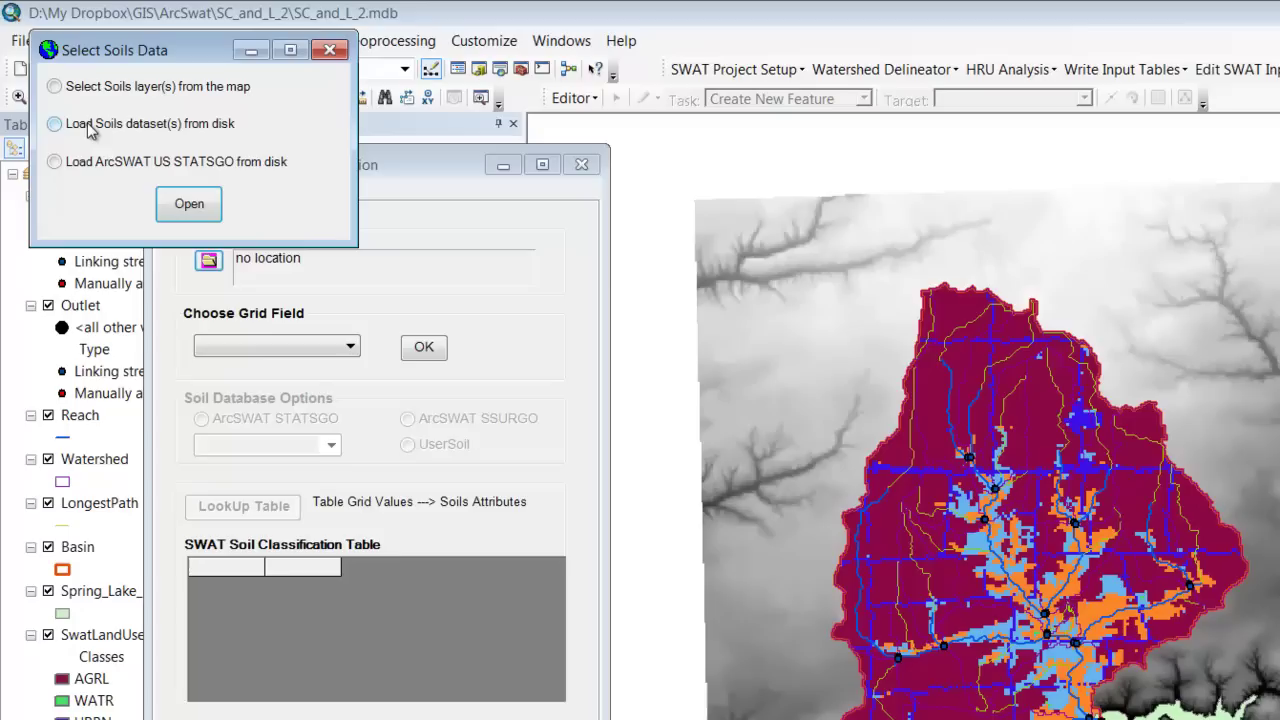
{"action": "left_click", "coordinate": [88, 126]}
{"action": "left_click", "coordinate": [186, 205]}
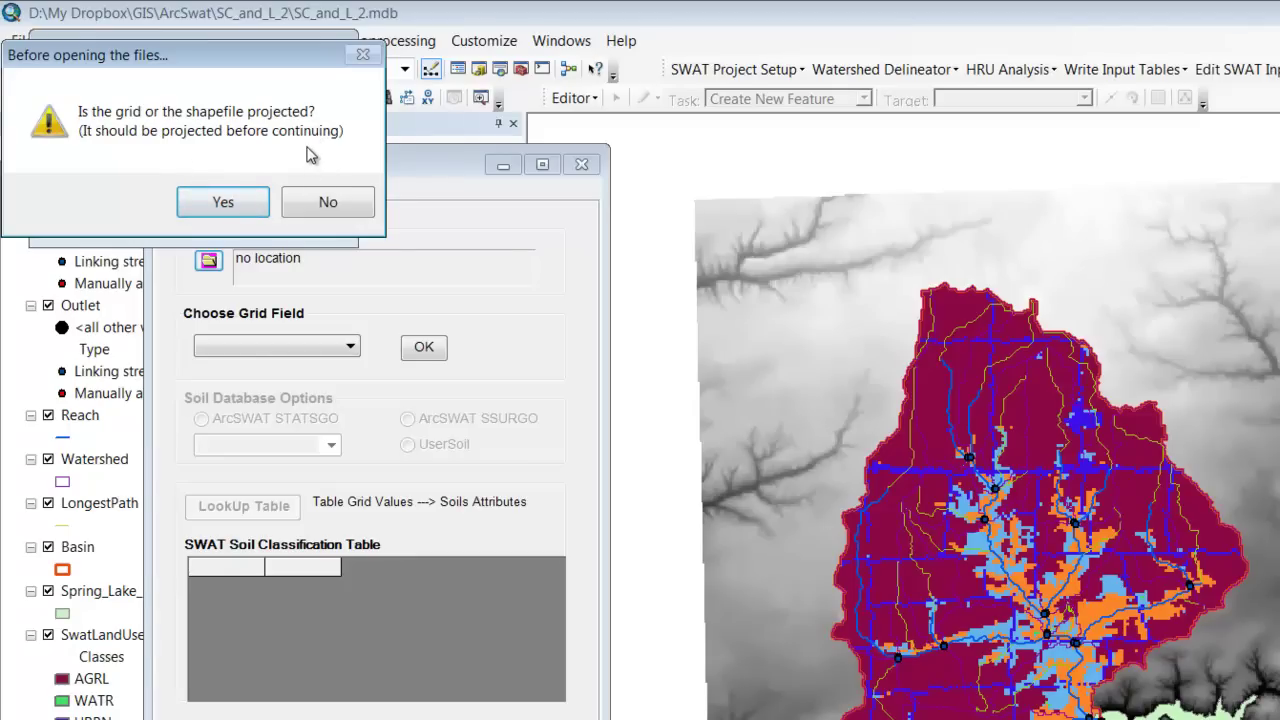
{"action": "left_click", "coordinate": [253, 210]}
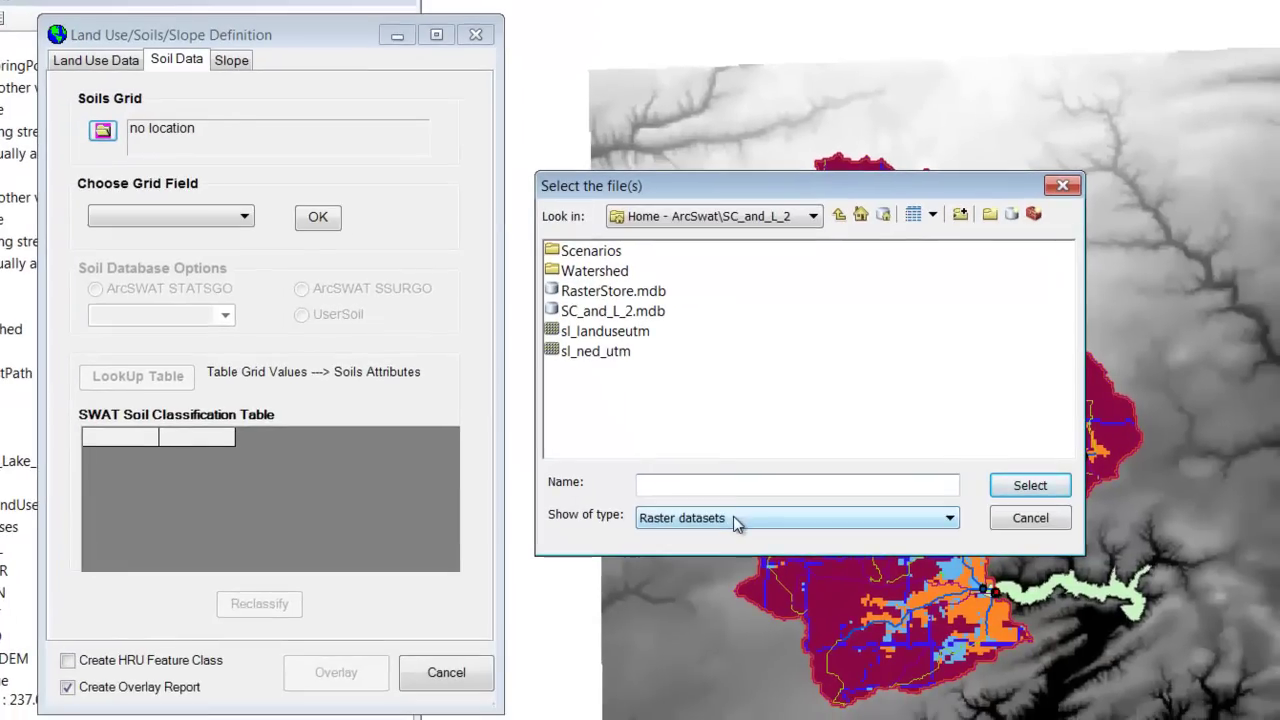
{"action": "left_click", "coordinate": [733, 516]}
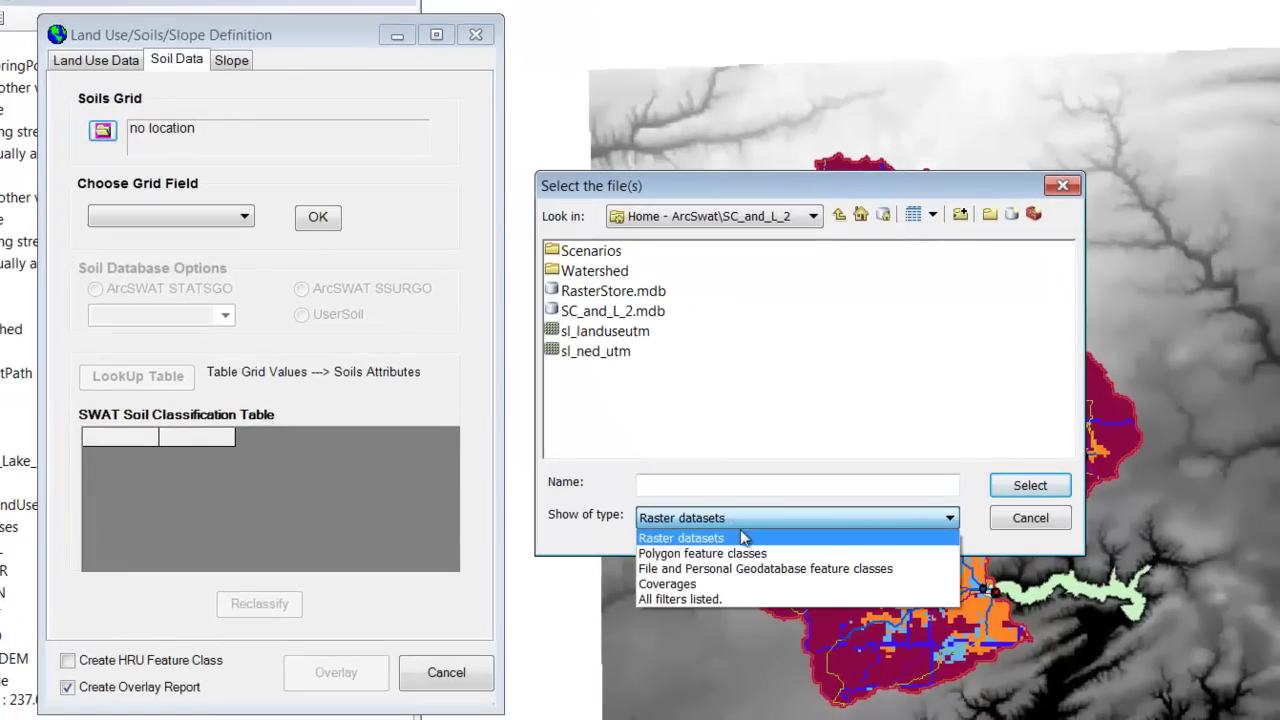
{"action": "left_click", "coordinate": [739, 557]}
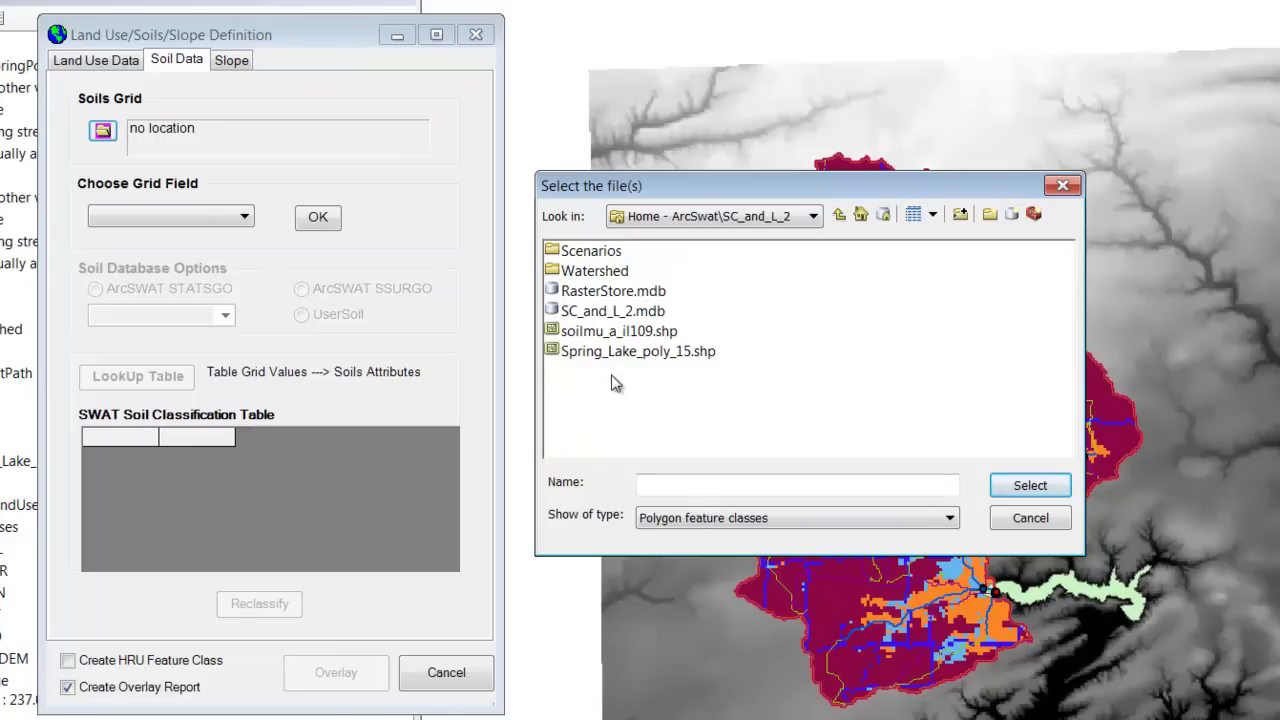
{"action": "left_click", "coordinate": [646, 336]}
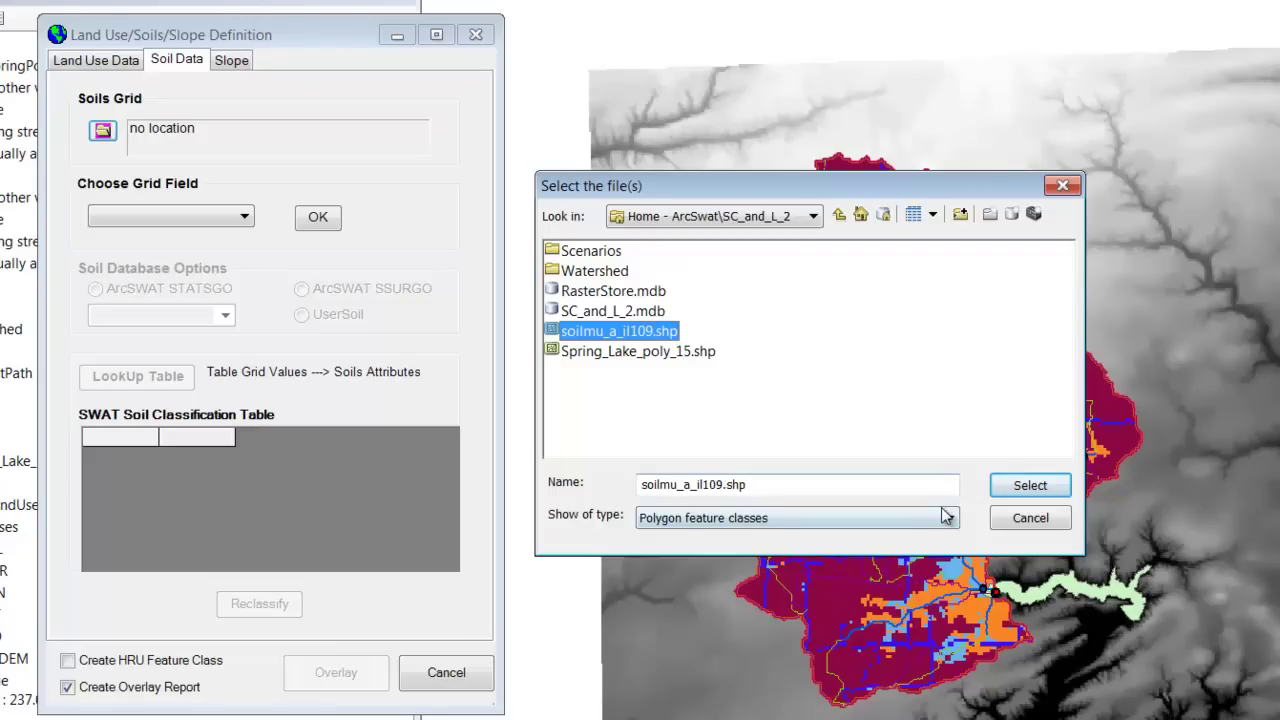
{"action": "left_click", "coordinate": [1040, 486]}
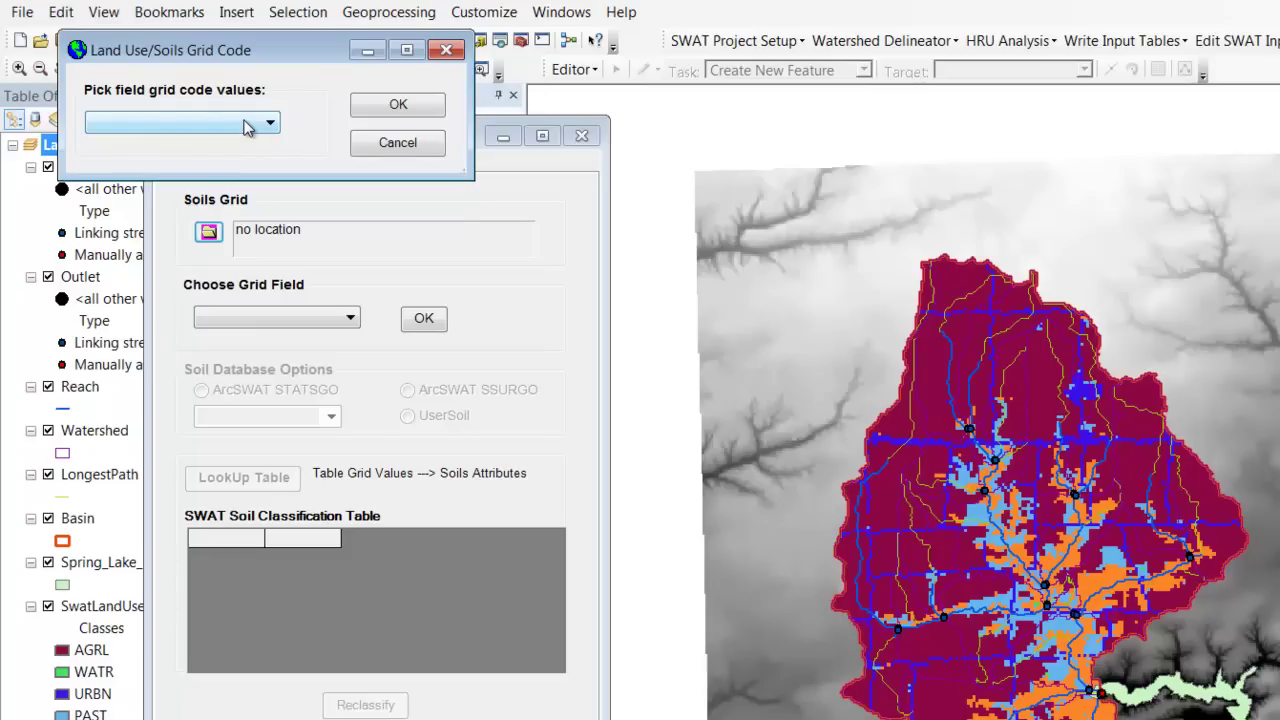
Step: Grid the soils by MUKEY and accept the clip to the watershed, giving LandSoils1
{"action": "left_click", "coordinate": [247, 124]}
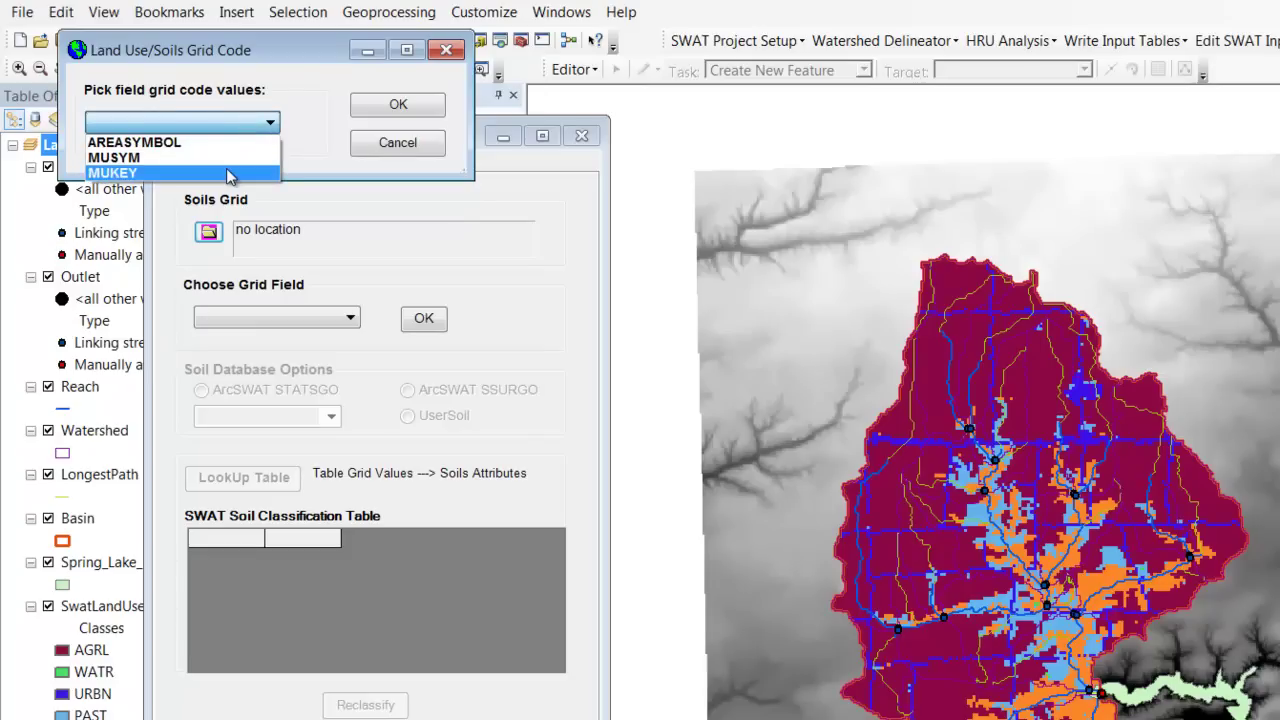
{"action": "left_click", "coordinate": [226, 172]}
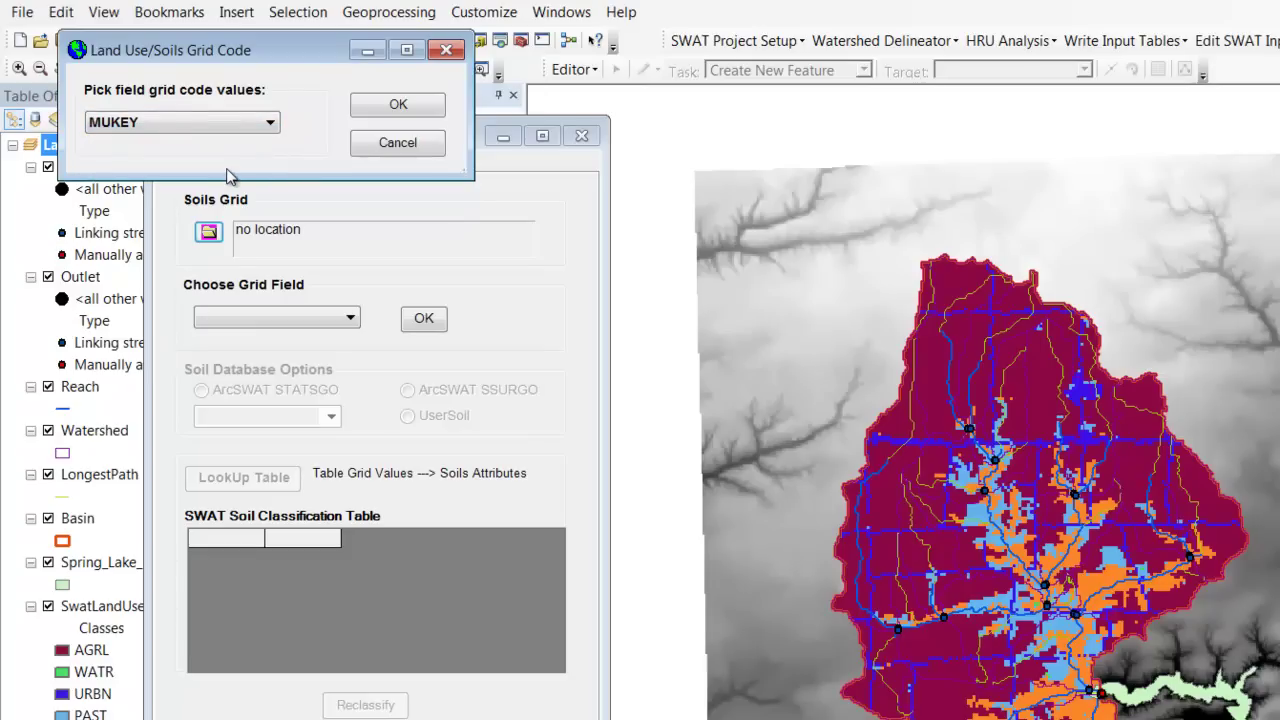
{"action": "left_click", "coordinate": [386, 104]}
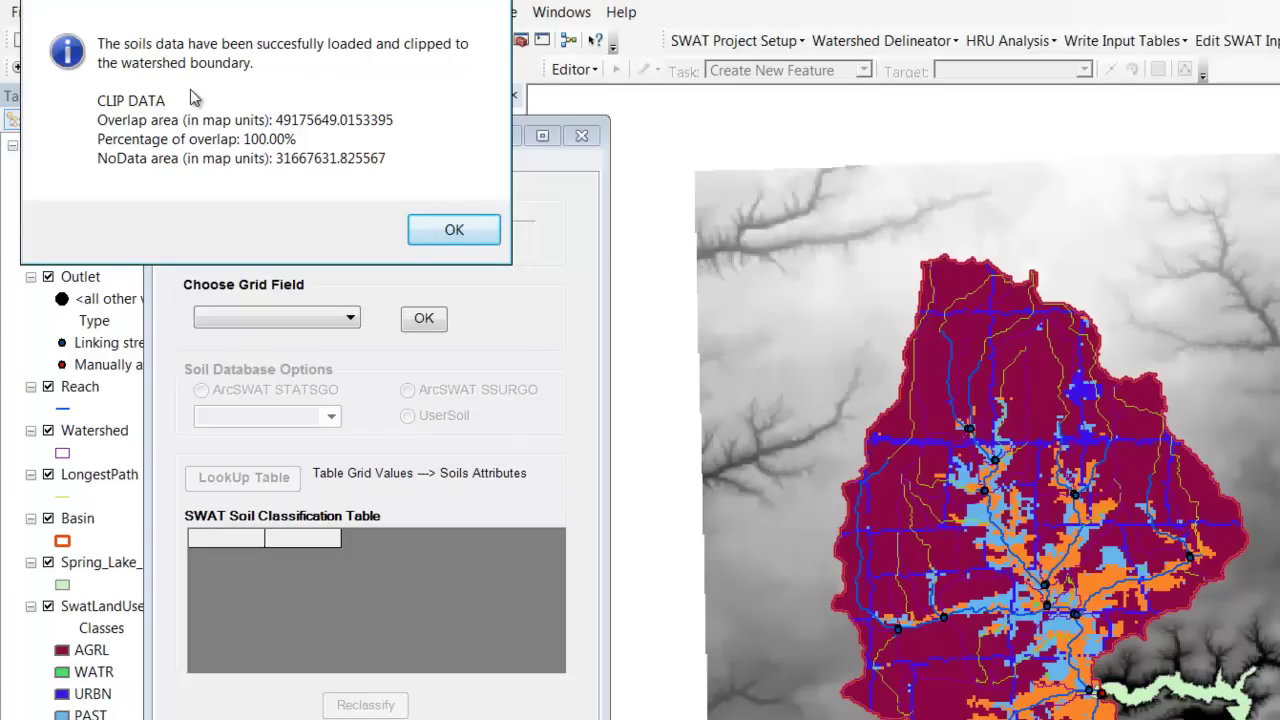
{"action": "left_click", "coordinate": [440, 229]}
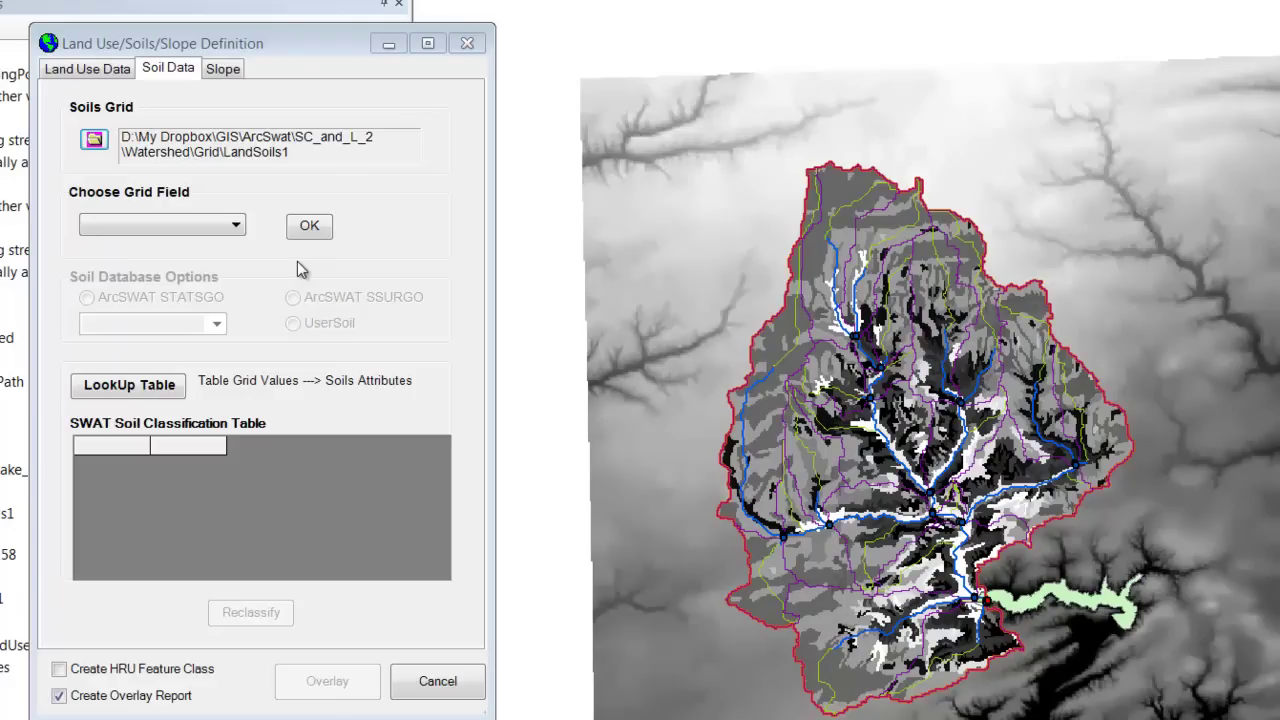
Step: Fill the SWAT Soil Classification Table using VALUE as the grid field
{"action": "left_click", "coordinate": [222, 236]}
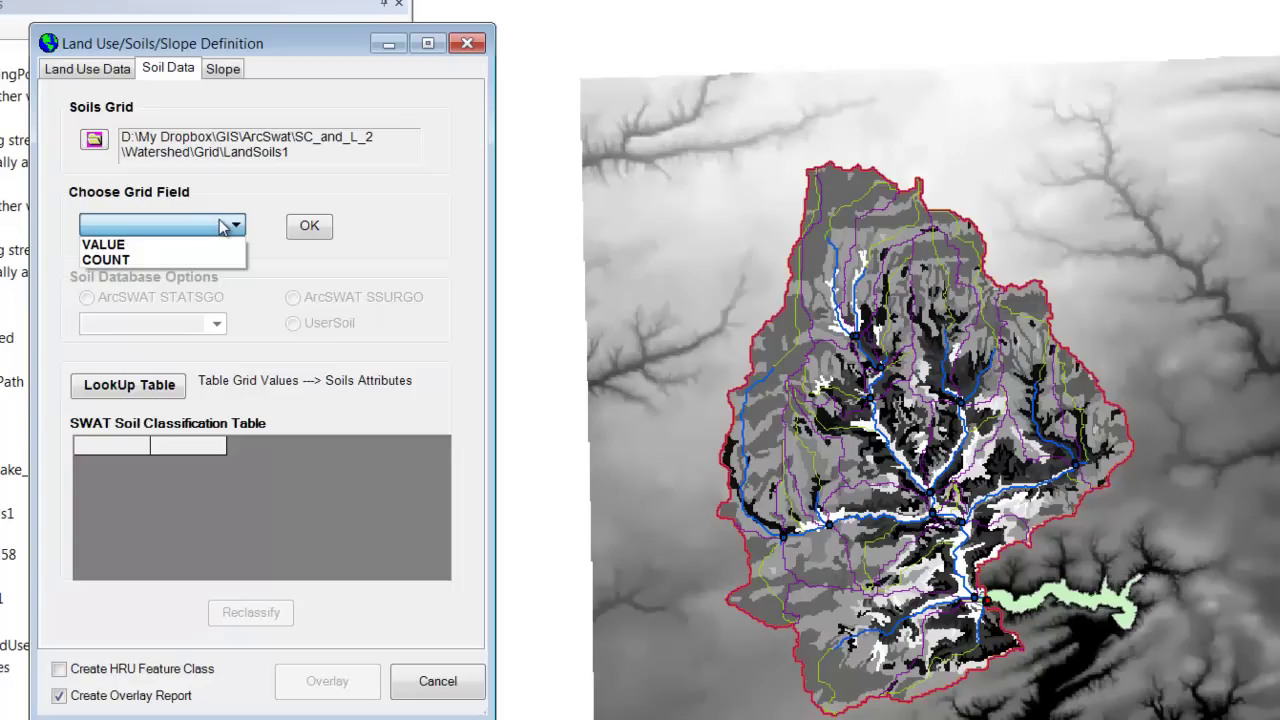
{"action": "left_click", "coordinate": [162, 247]}
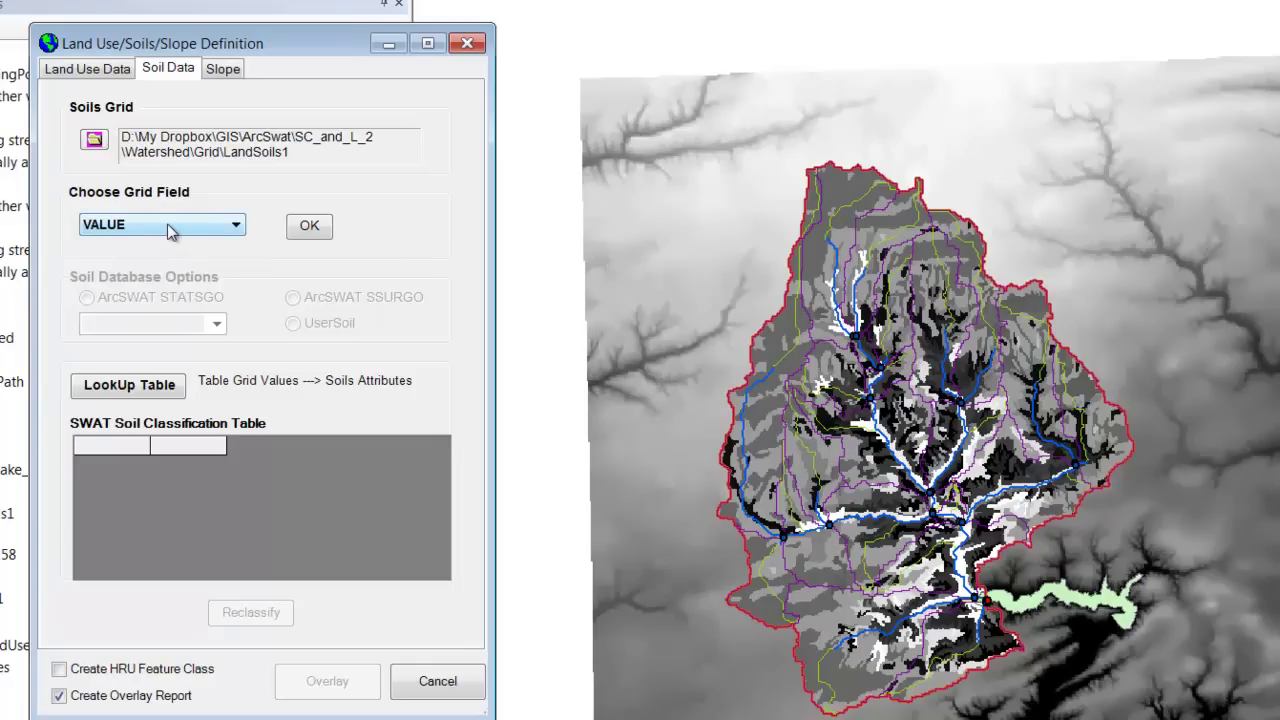
{"action": "left_click", "coordinate": [308, 228]}
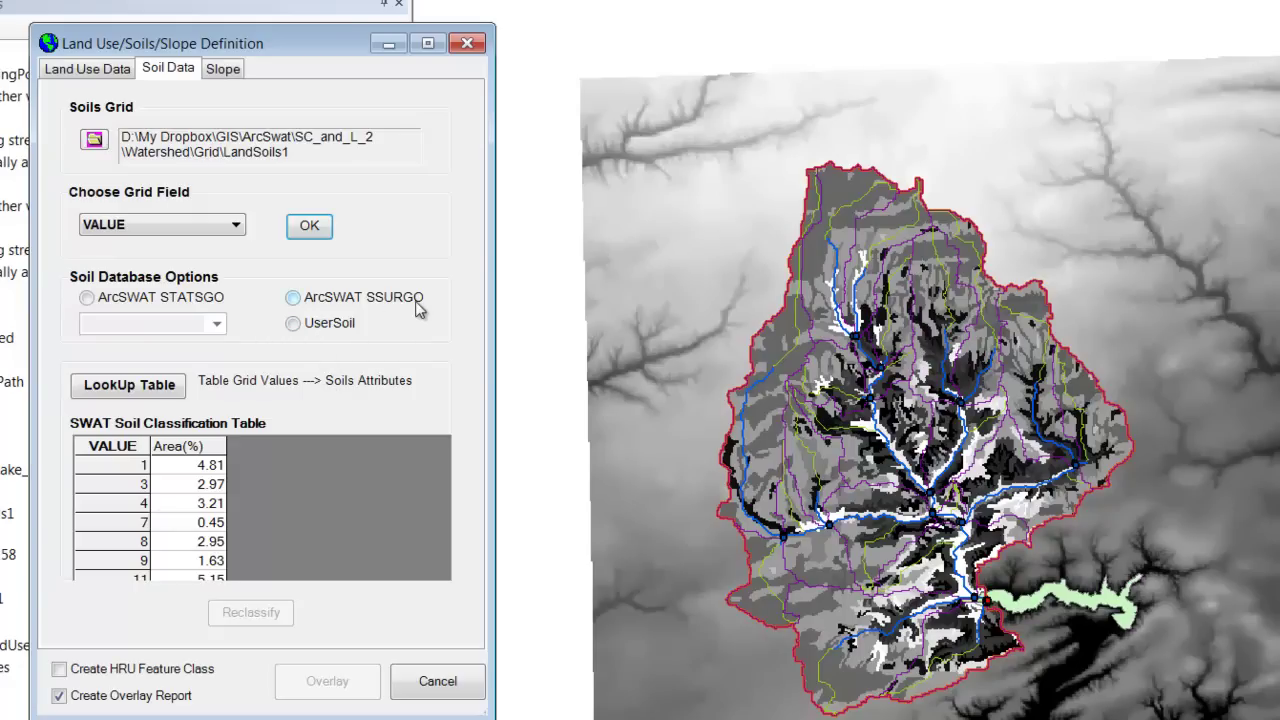
Step: Match each soil VALUE to its SSURGO Mukey and reclassify the watershed soils
{"action": "left_click", "coordinate": [294, 298]}
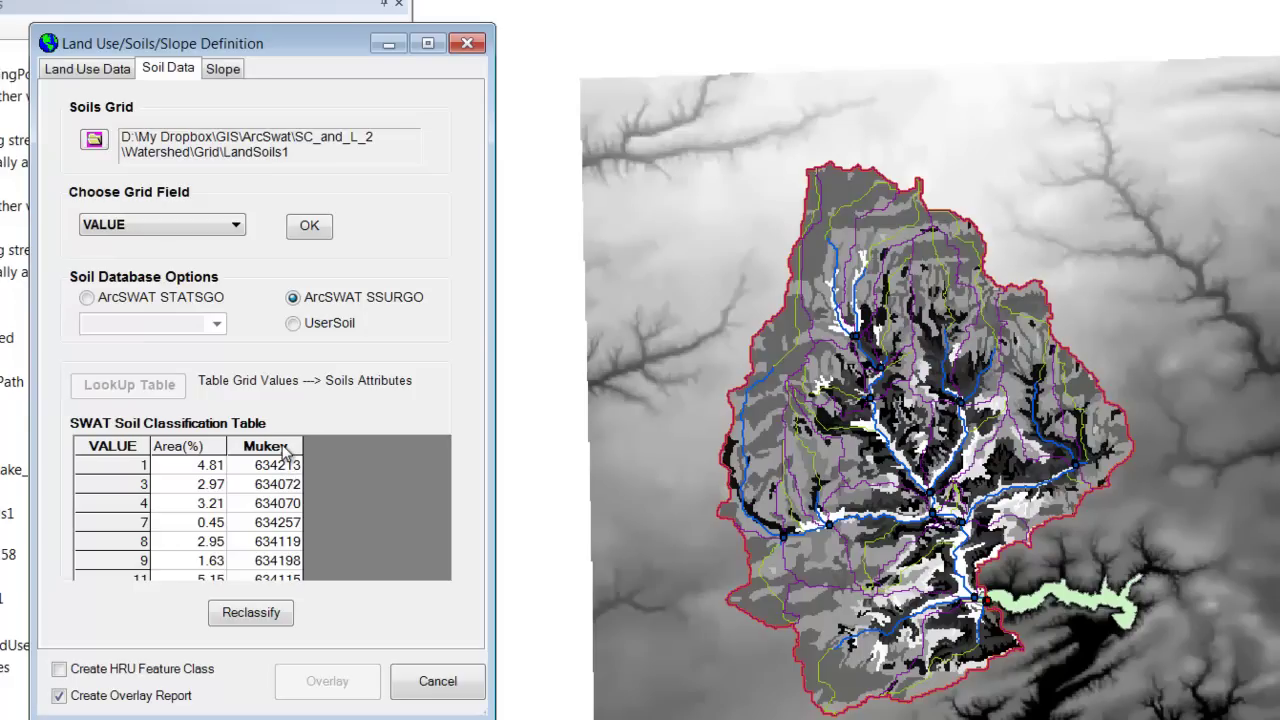
{"action": "left_click", "coordinate": [266, 613]}
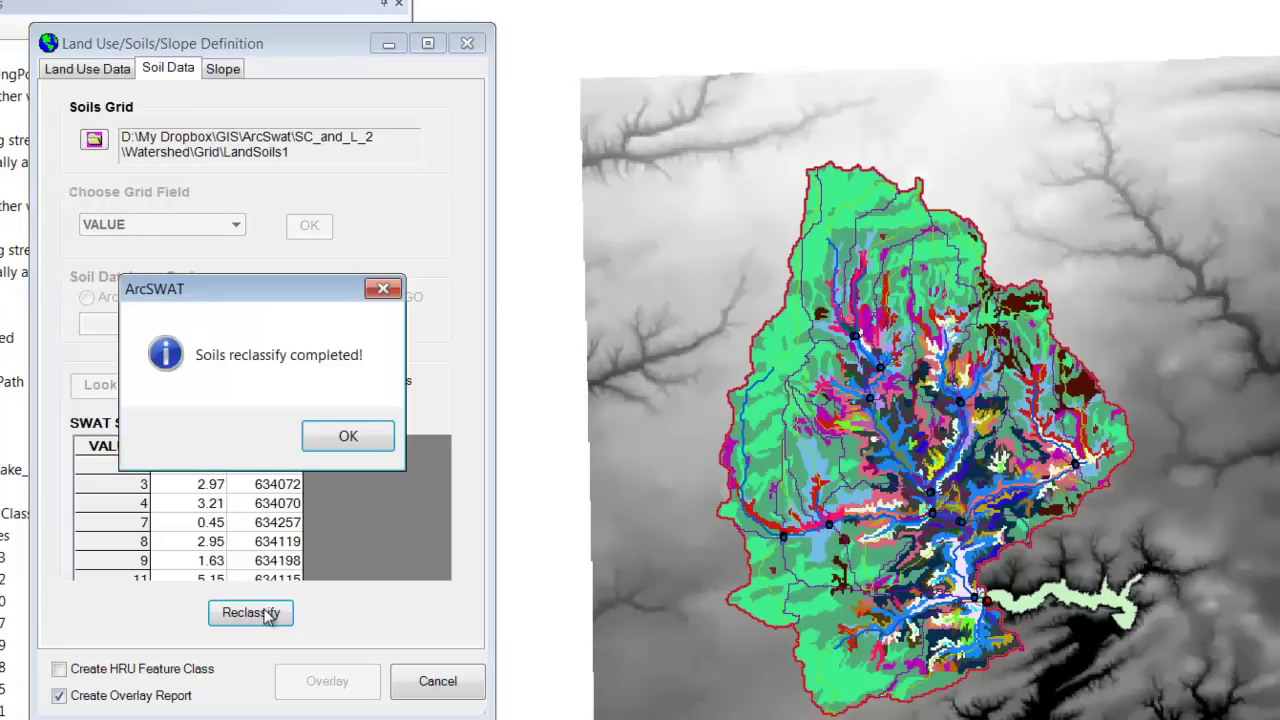
{"action": "left_click", "coordinate": [339, 436]}
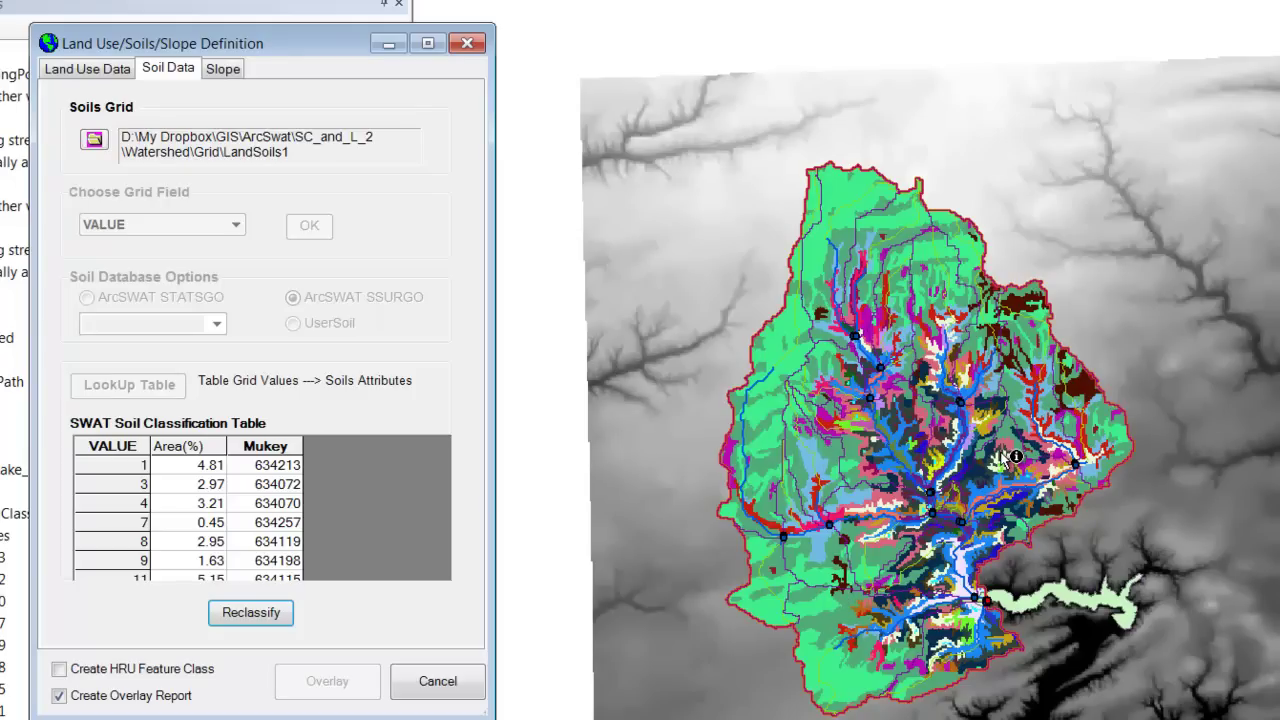
{"action": "left_click", "coordinate": [1085, 392]}
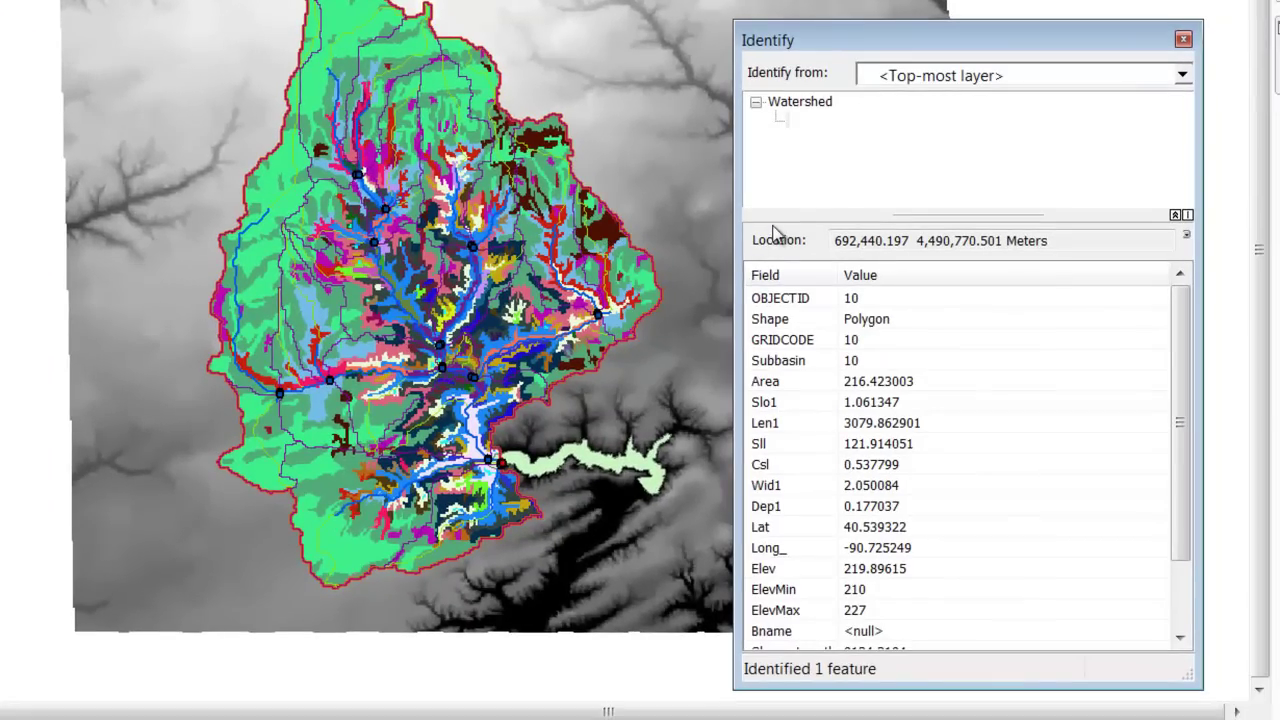
{"action": "left_click", "coordinate": [943, 75]}
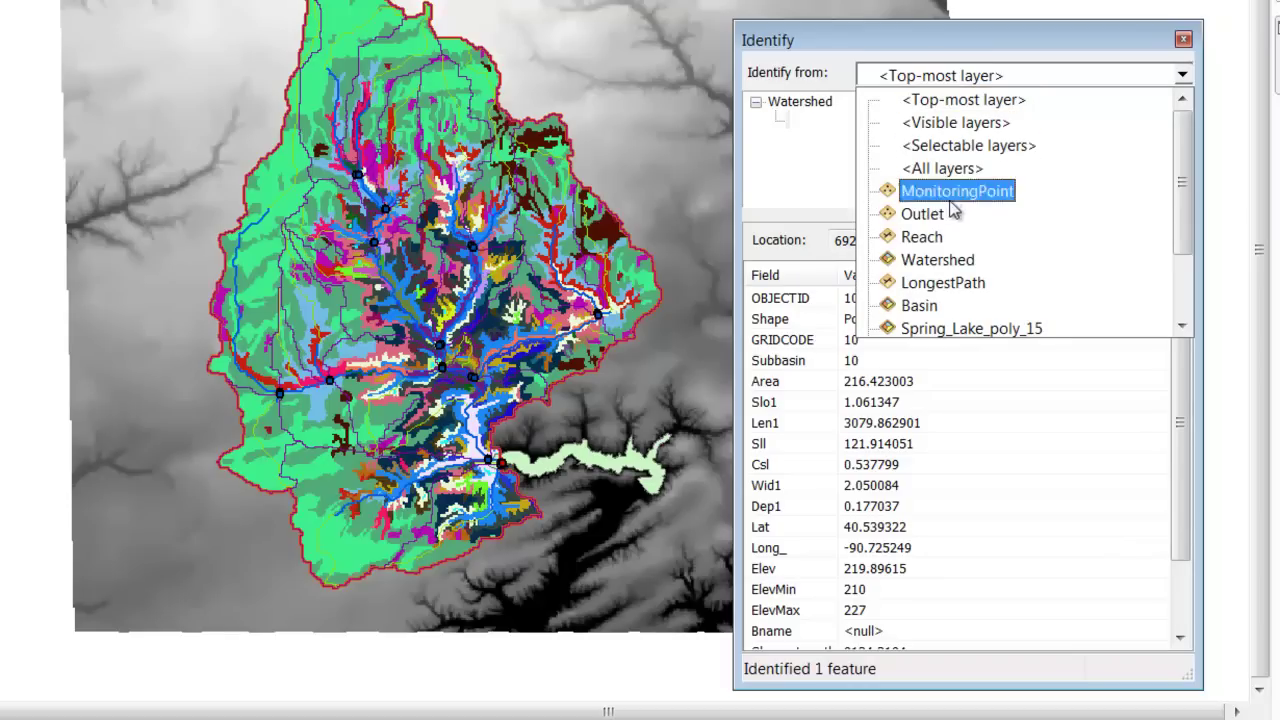
{"action": "left_click", "coordinate": [1184, 292]}
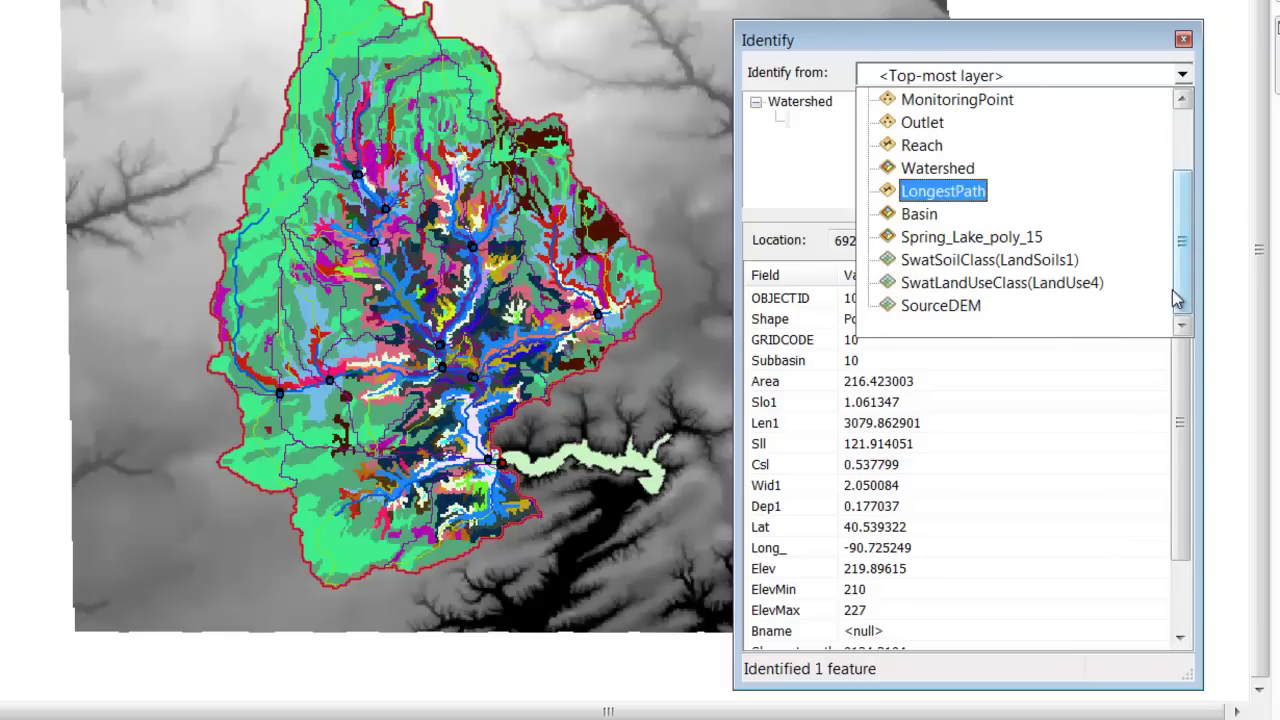
{"action": "left_click", "coordinate": [1040, 262]}
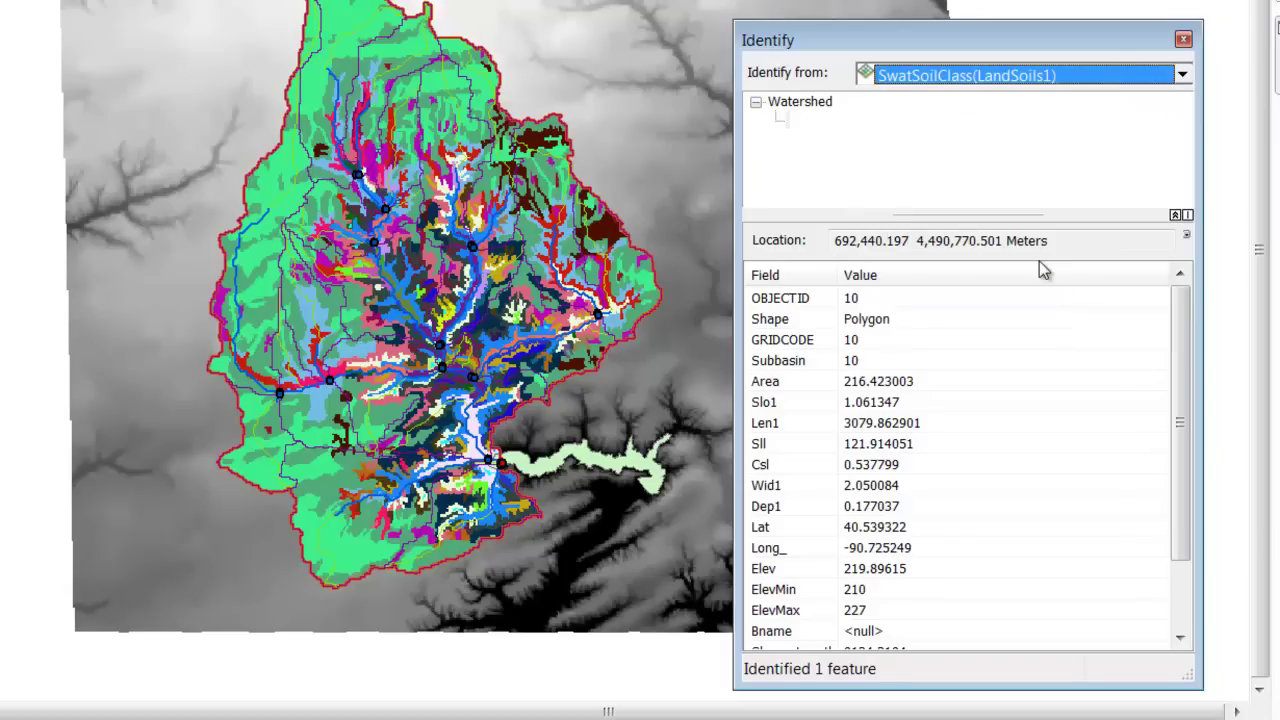
{"action": "left_click", "coordinate": [603, 231]}
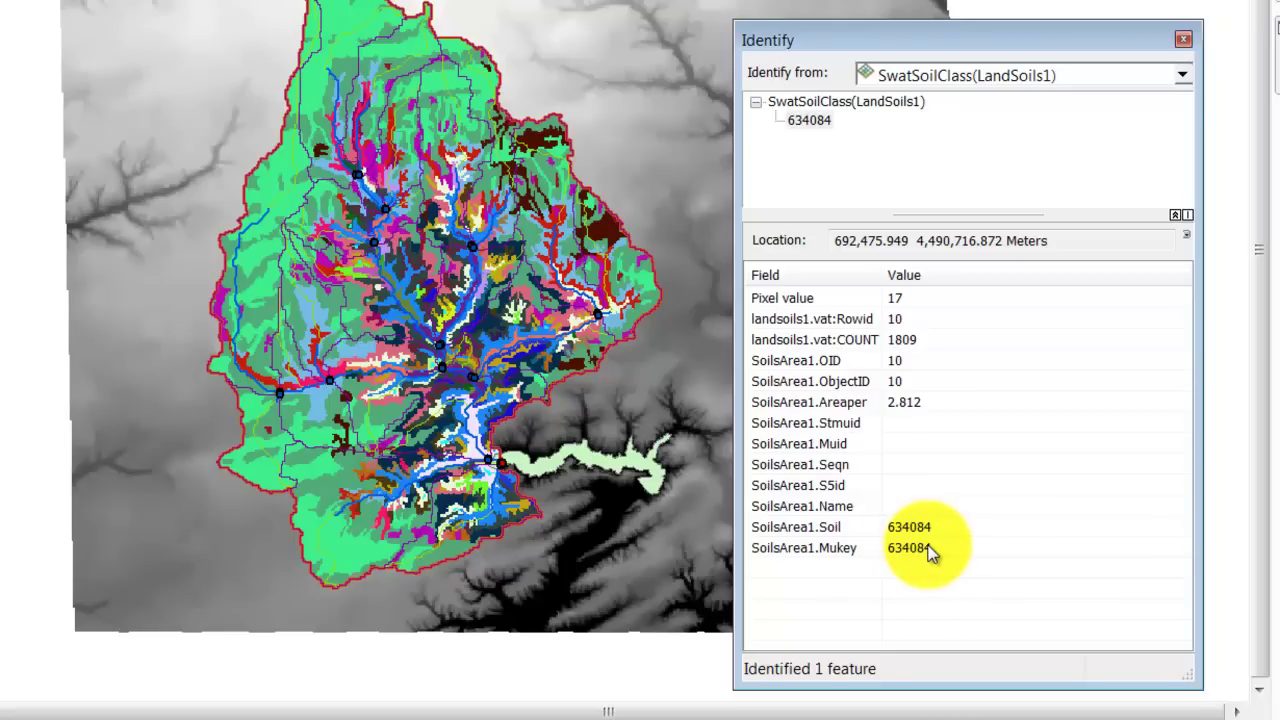
{"action": "left_click", "coordinate": [1183, 39]}
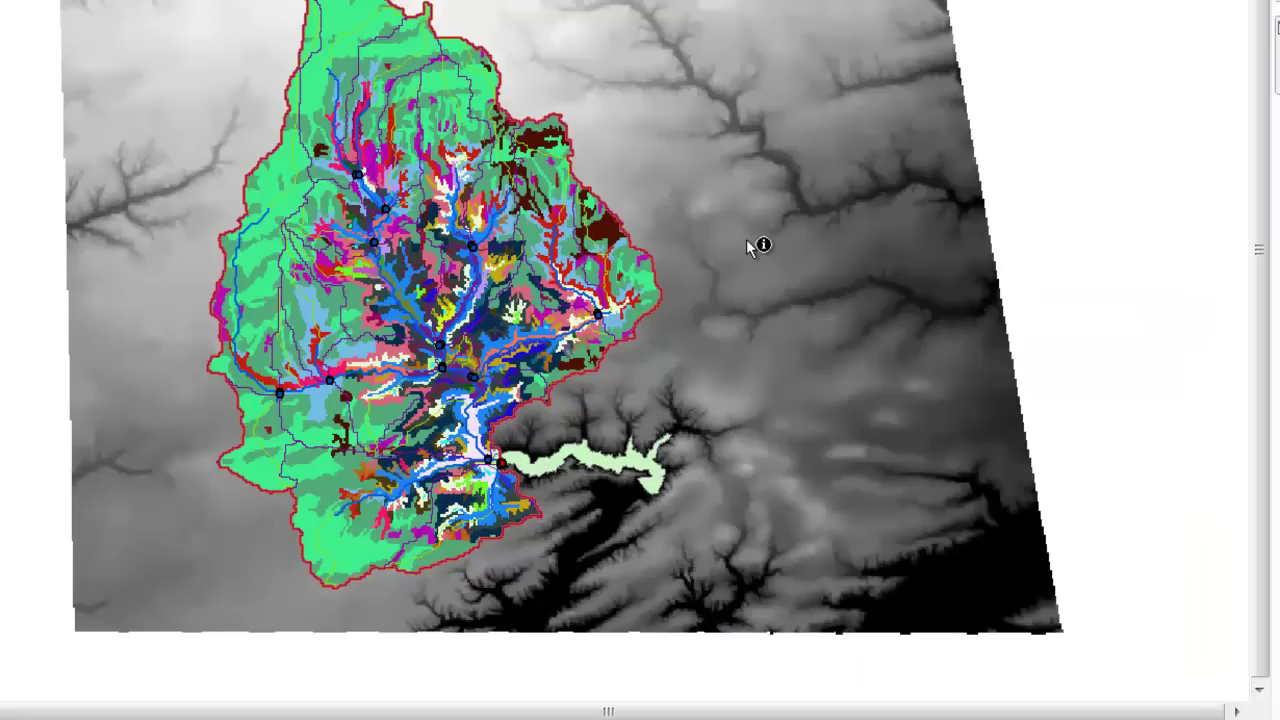